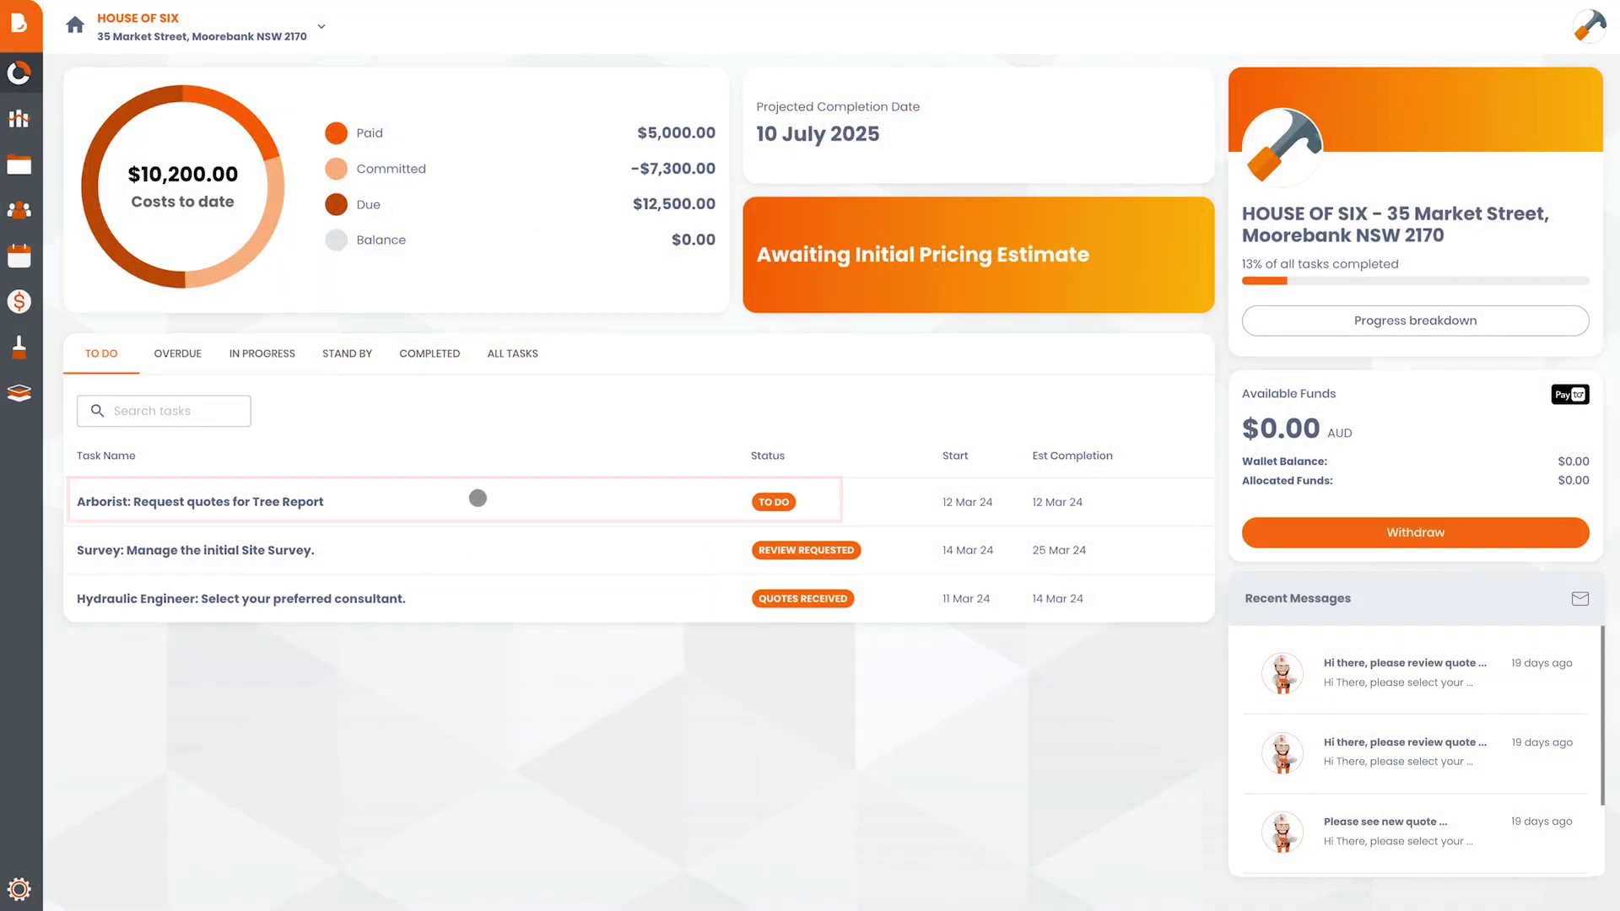
Open the arborist quote request task for the Tree Report and save its dates as 12 Mar 2024 start and 18 Mar 2024 end.
{"action": "left_click", "coordinate": [341, 500]}
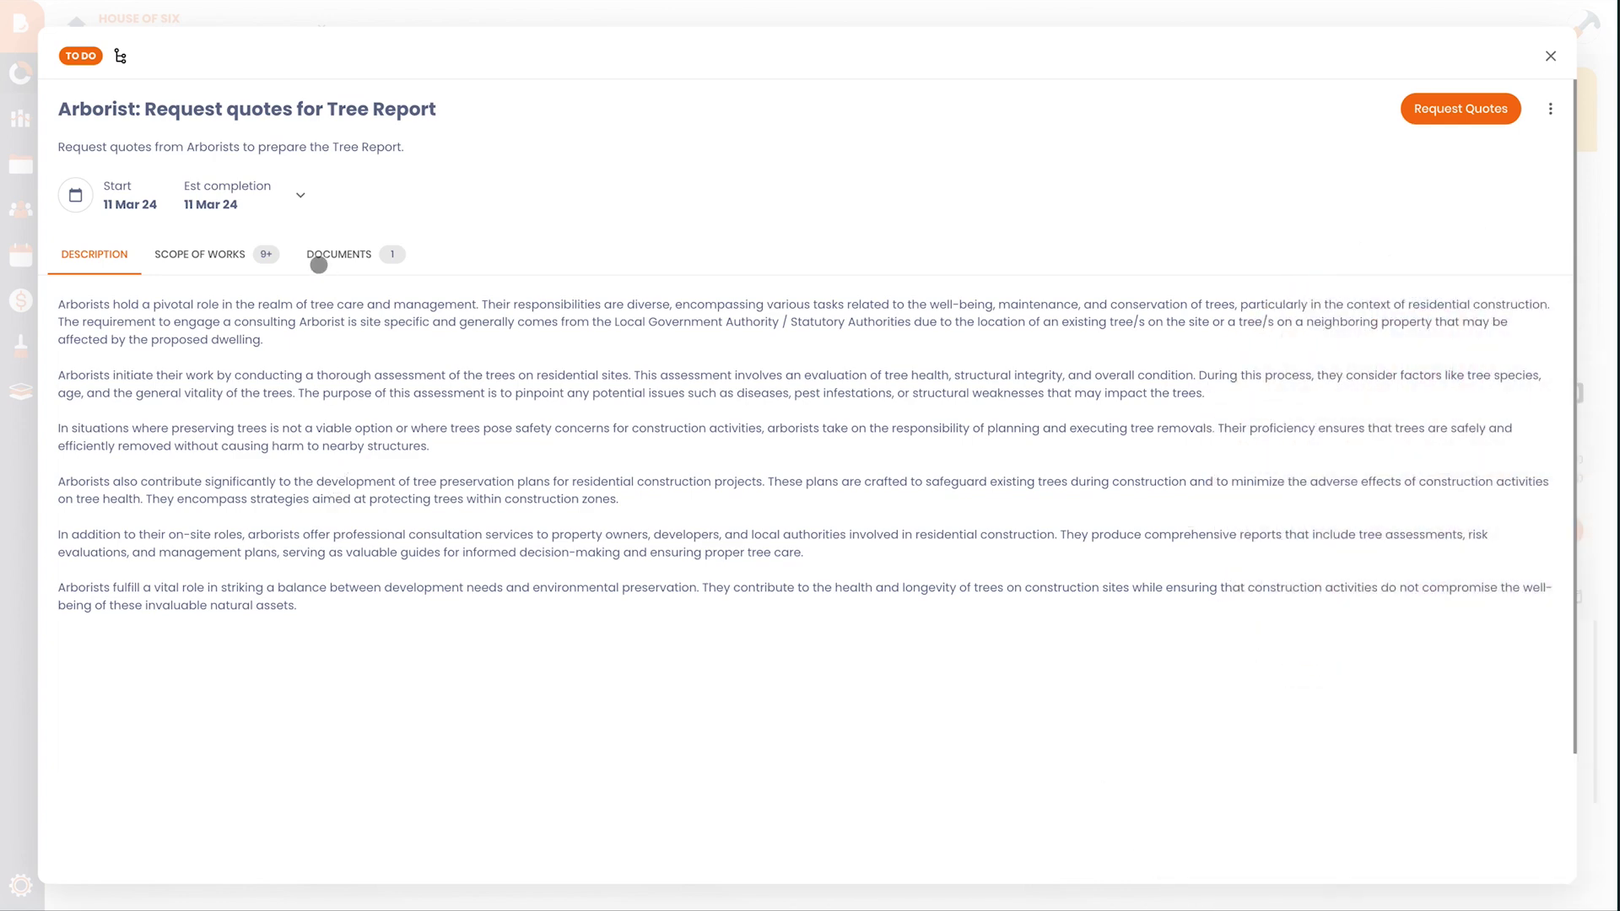
{"action": "left_click", "coordinate": [304, 193]}
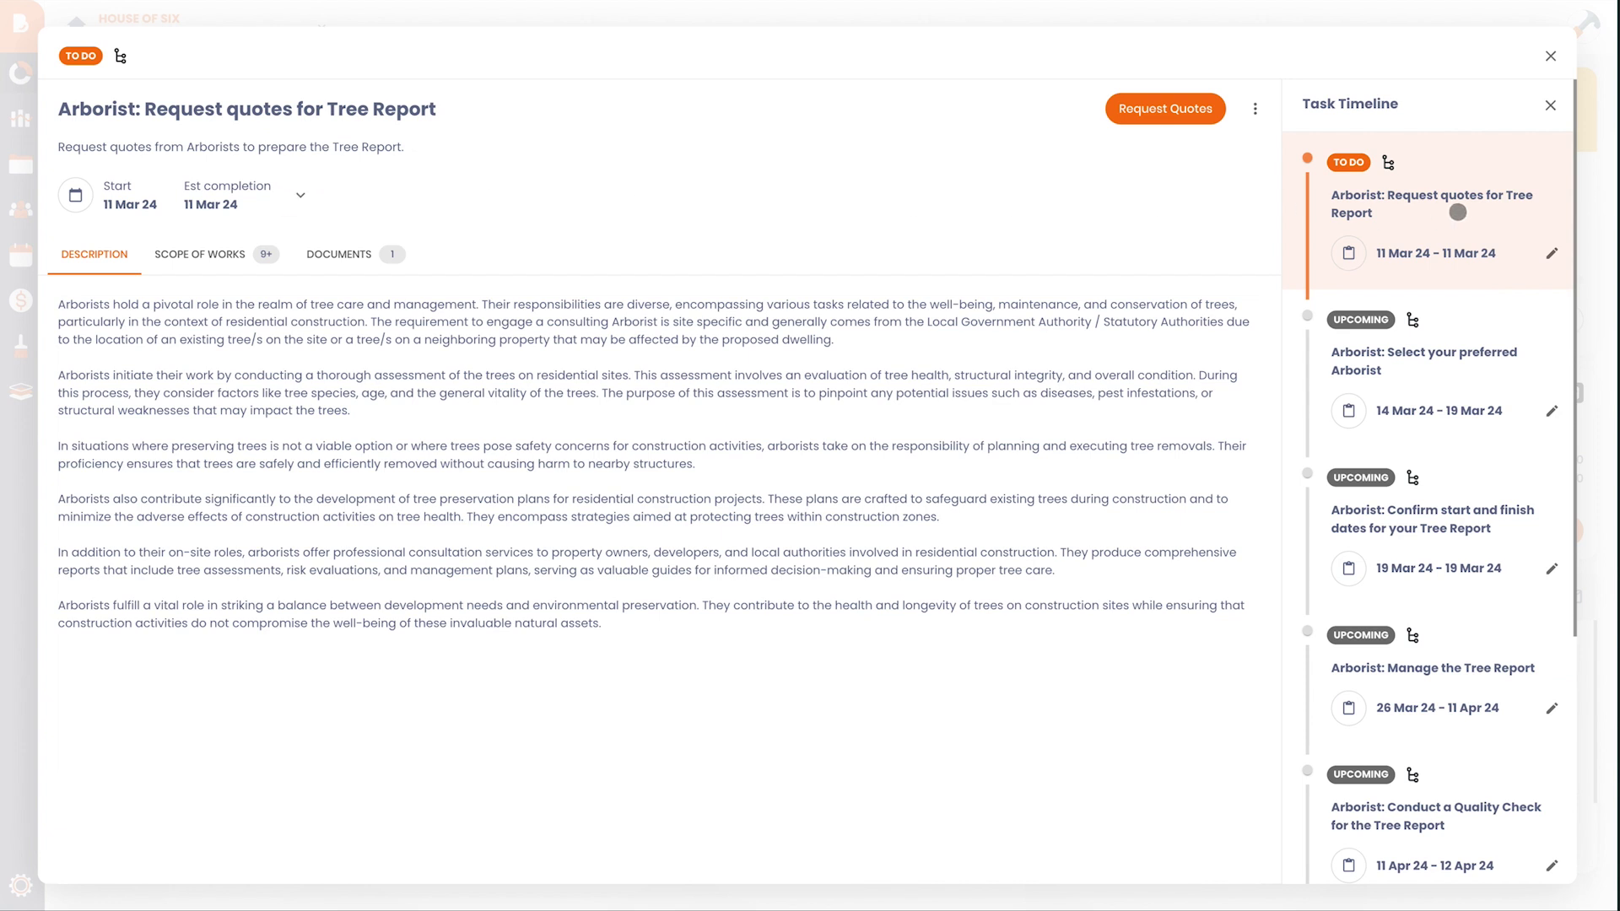
{"action": "left_click", "coordinate": [1551, 254]}
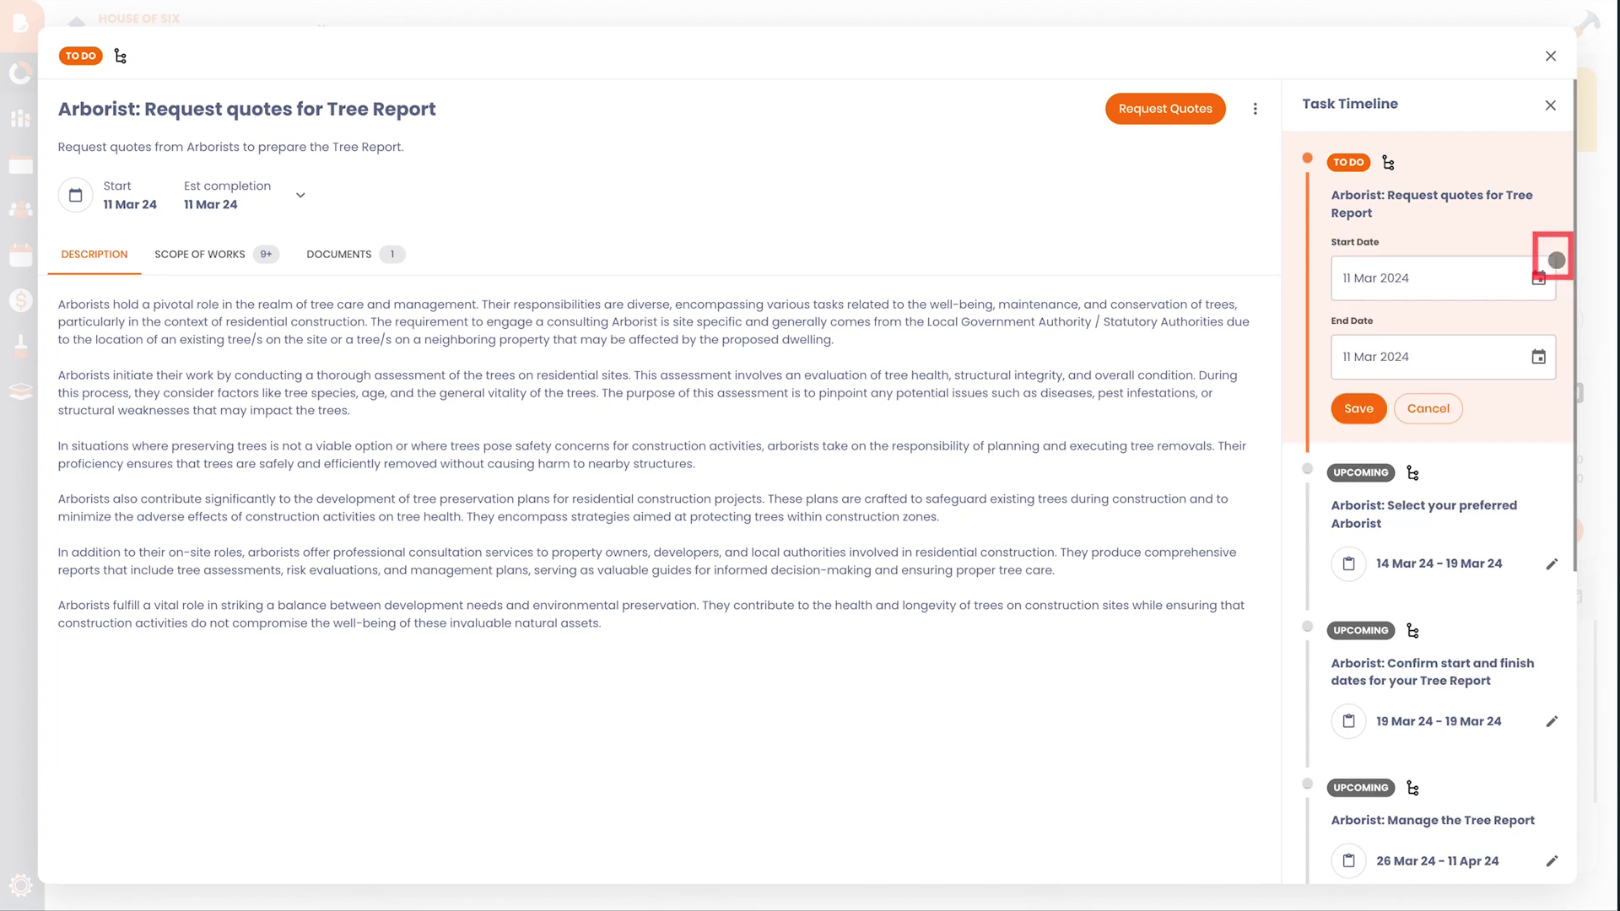
{"action": "left_click", "coordinate": [1538, 357]}
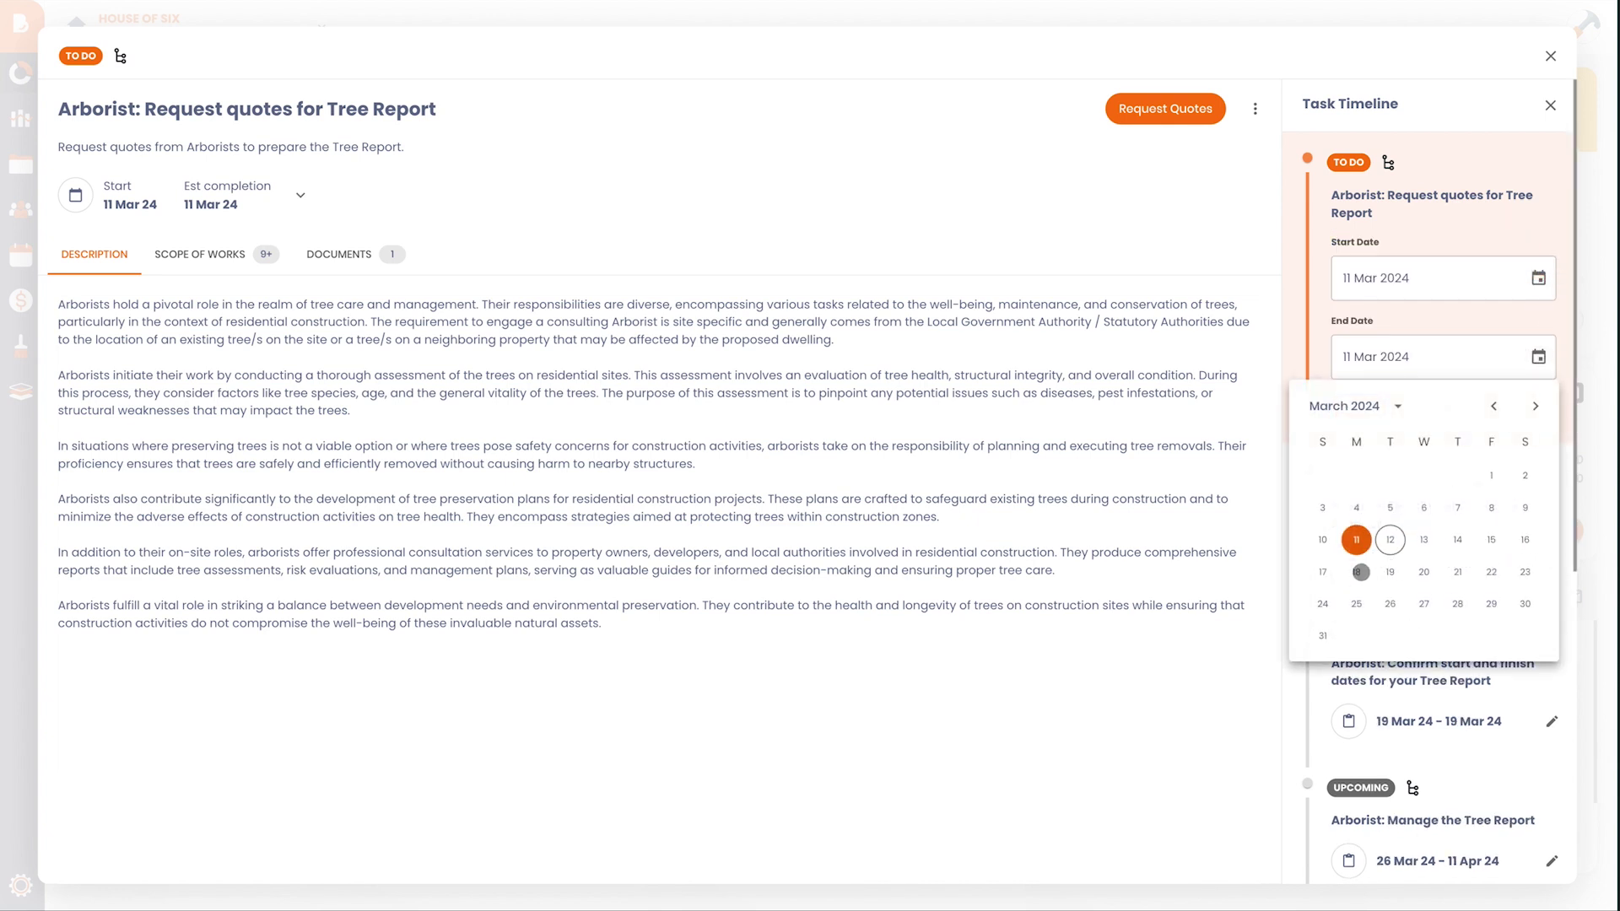
{"action": "left_click", "coordinate": [1356, 571]}
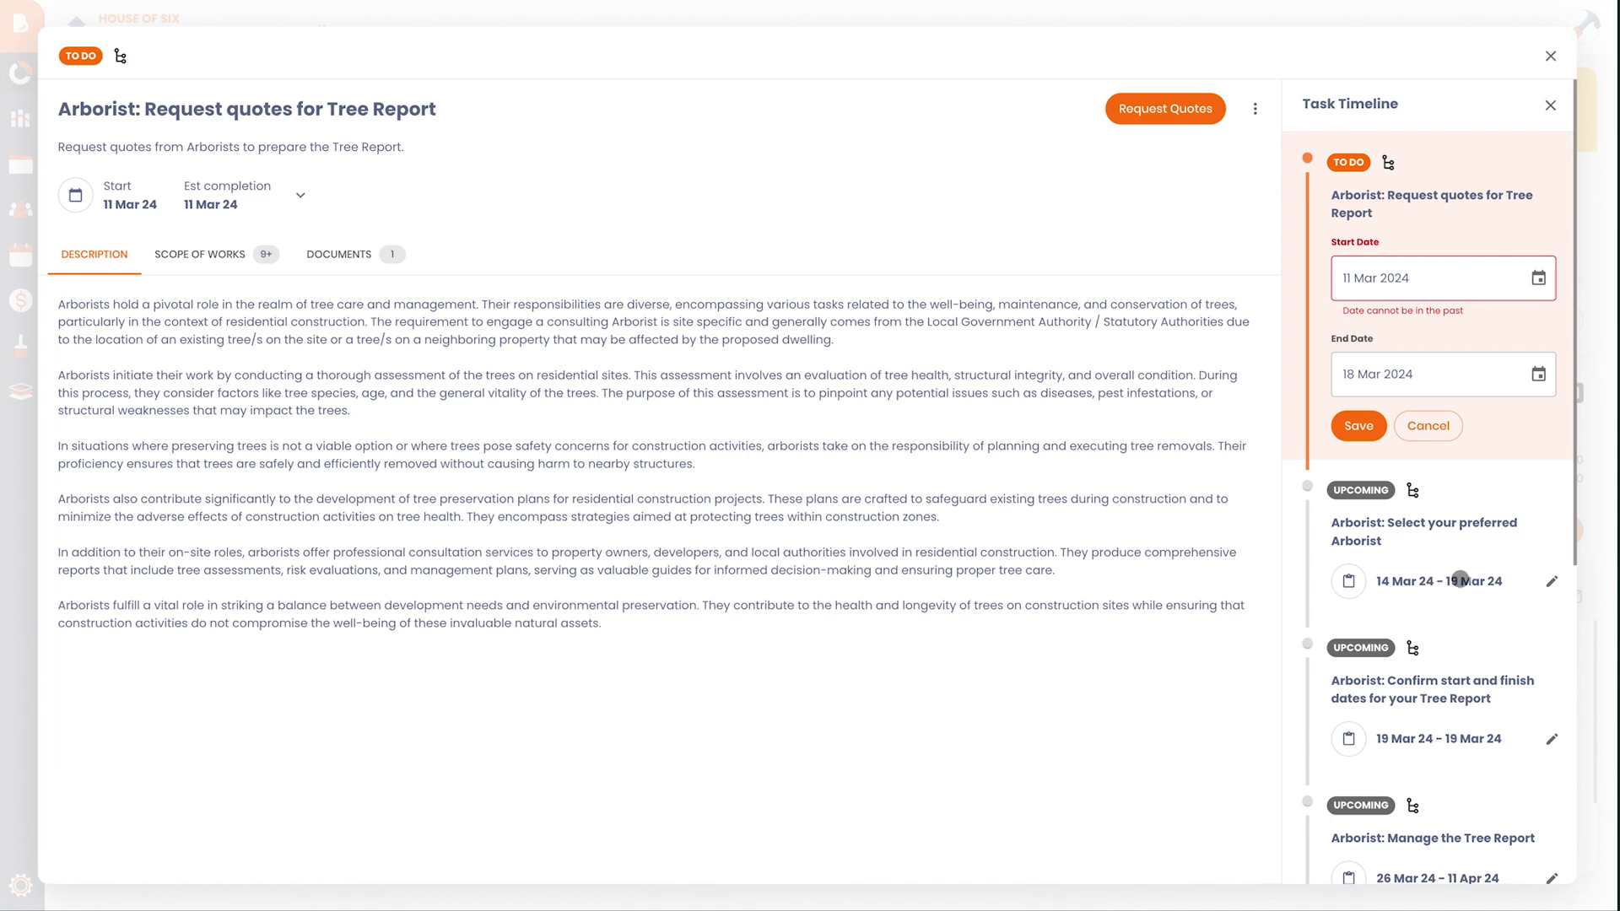
{"action": "scroll", "coordinate": [1464, 468], "scroll_direction": "down", "scroll_amount": 1}
{"action": "left_click", "coordinate": [1537, 221]}
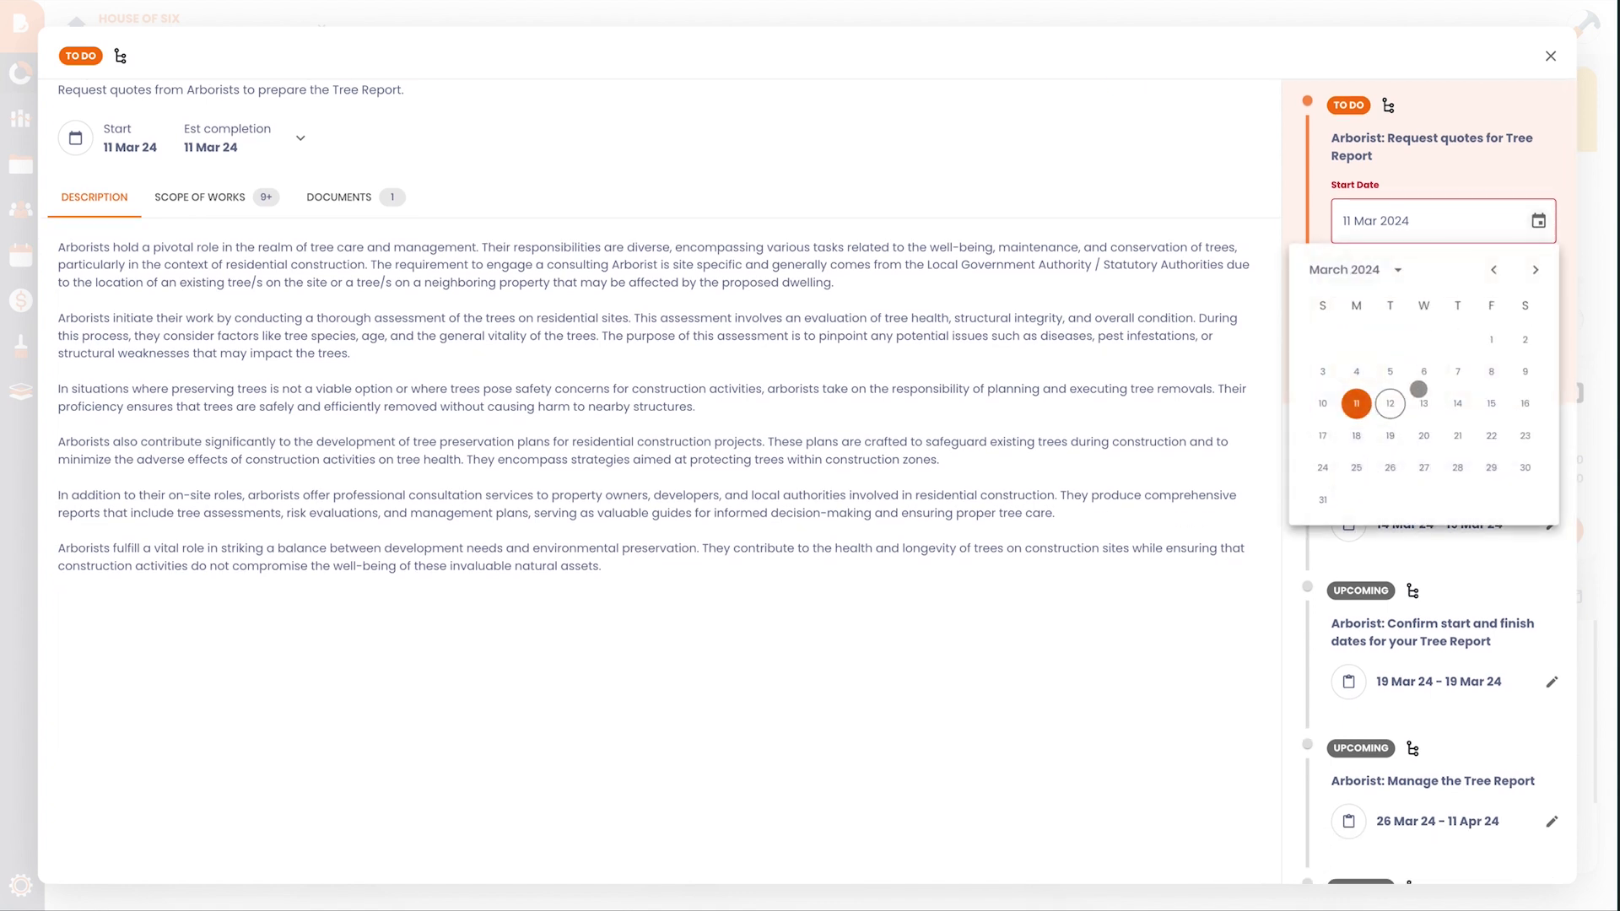
{"action": "left_click", "coordinate": [1392, 401]}
{"action": "left_click", "coordinate": [1367, 354]}
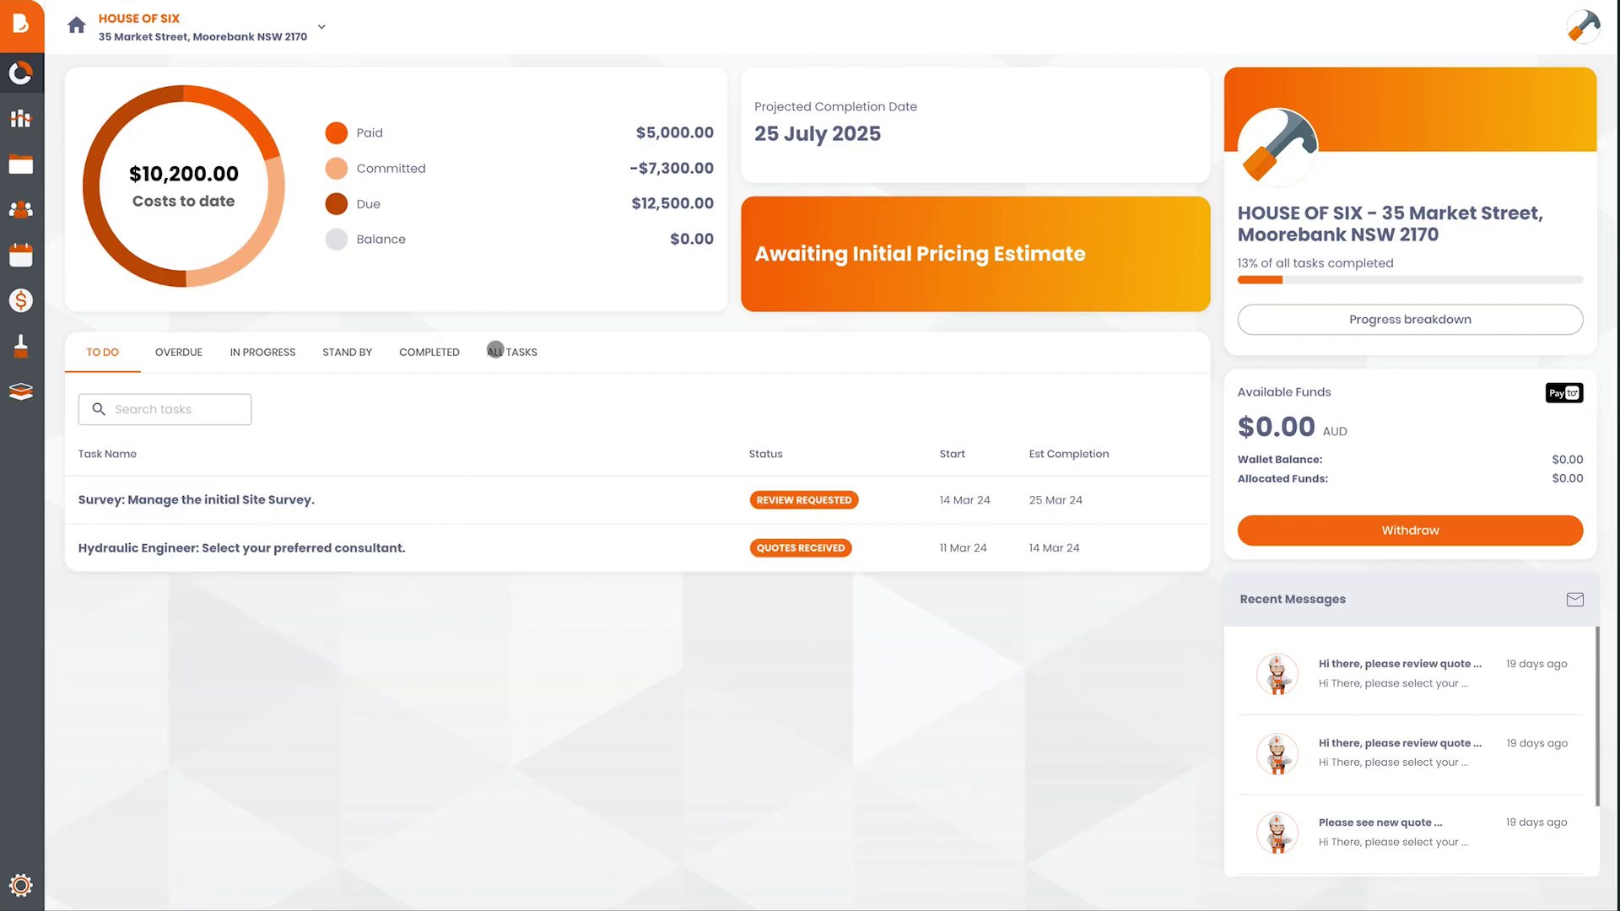
Open the arborist quote request task from the full task list and review the specifications in its scope of works.
{"action": "left_click", "coordinate": [496, 350]}
{"action": "left_click", "coordinate": [374, 691]}
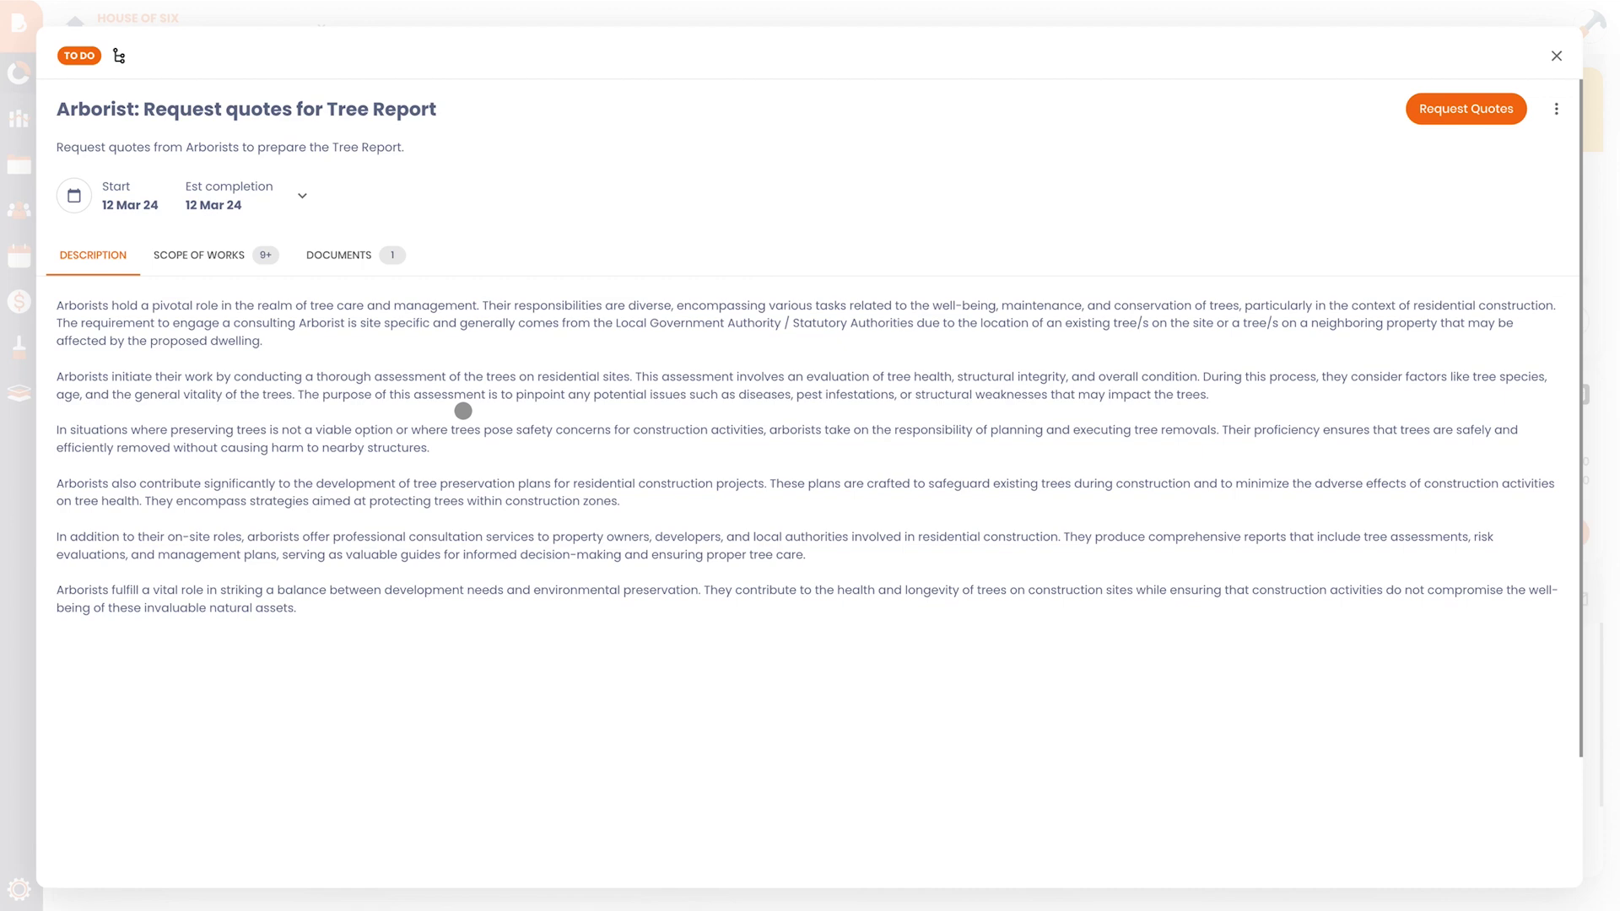
{"action": "left_click", "coordinate": [217, 256]}
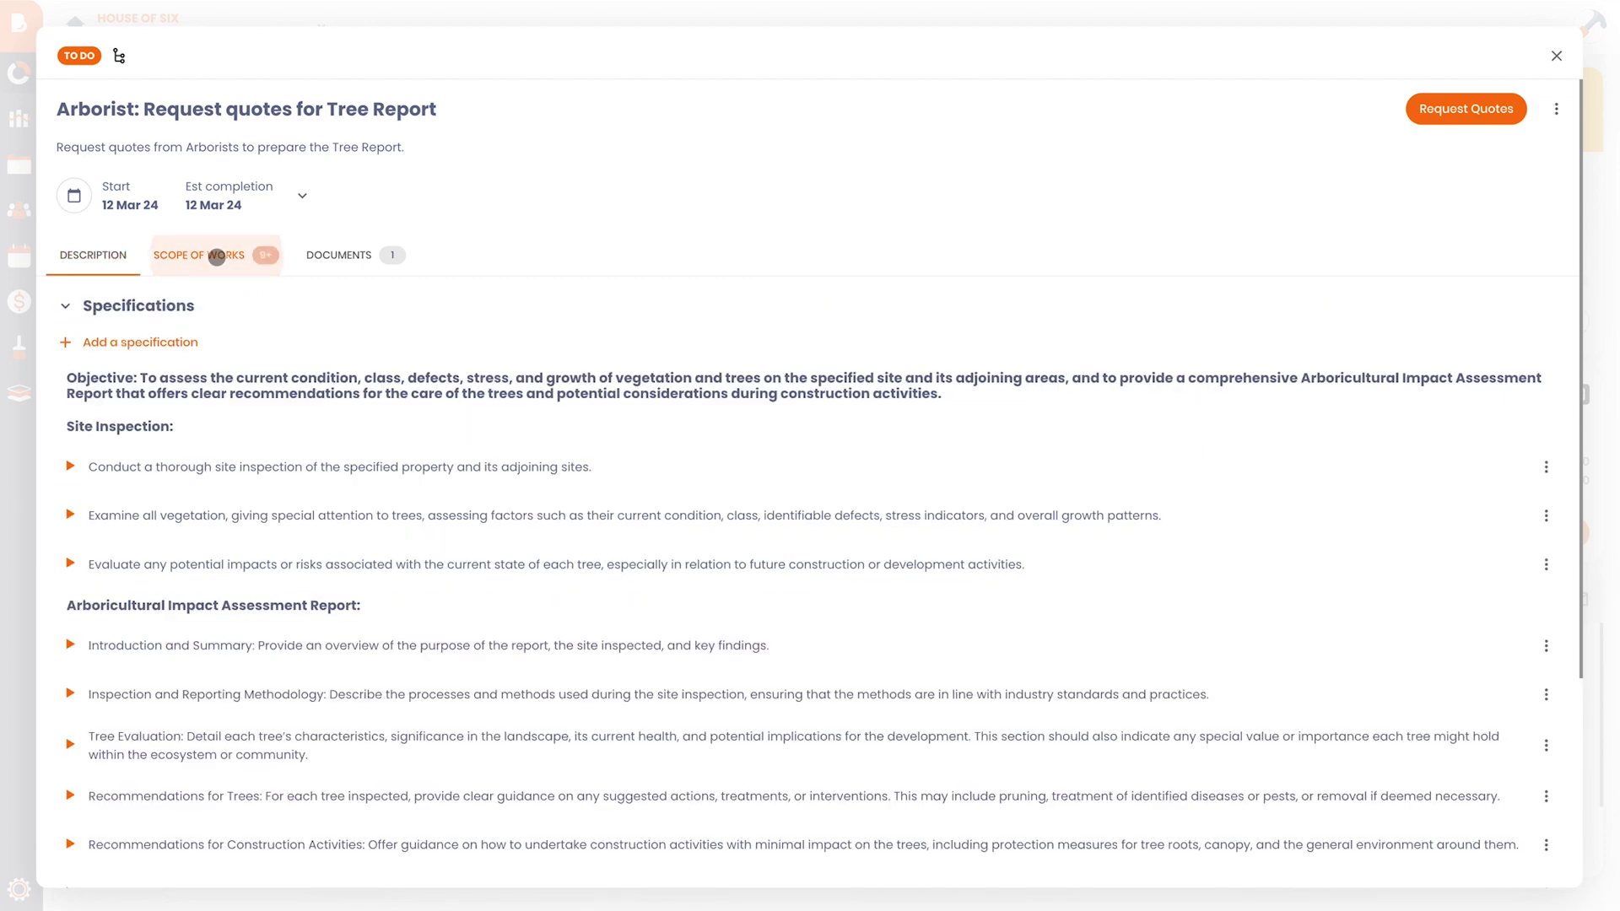
{"action": "scroll", "coordinate": [959, 531], "scroll_direction": "down", "scroll_amount": 1}
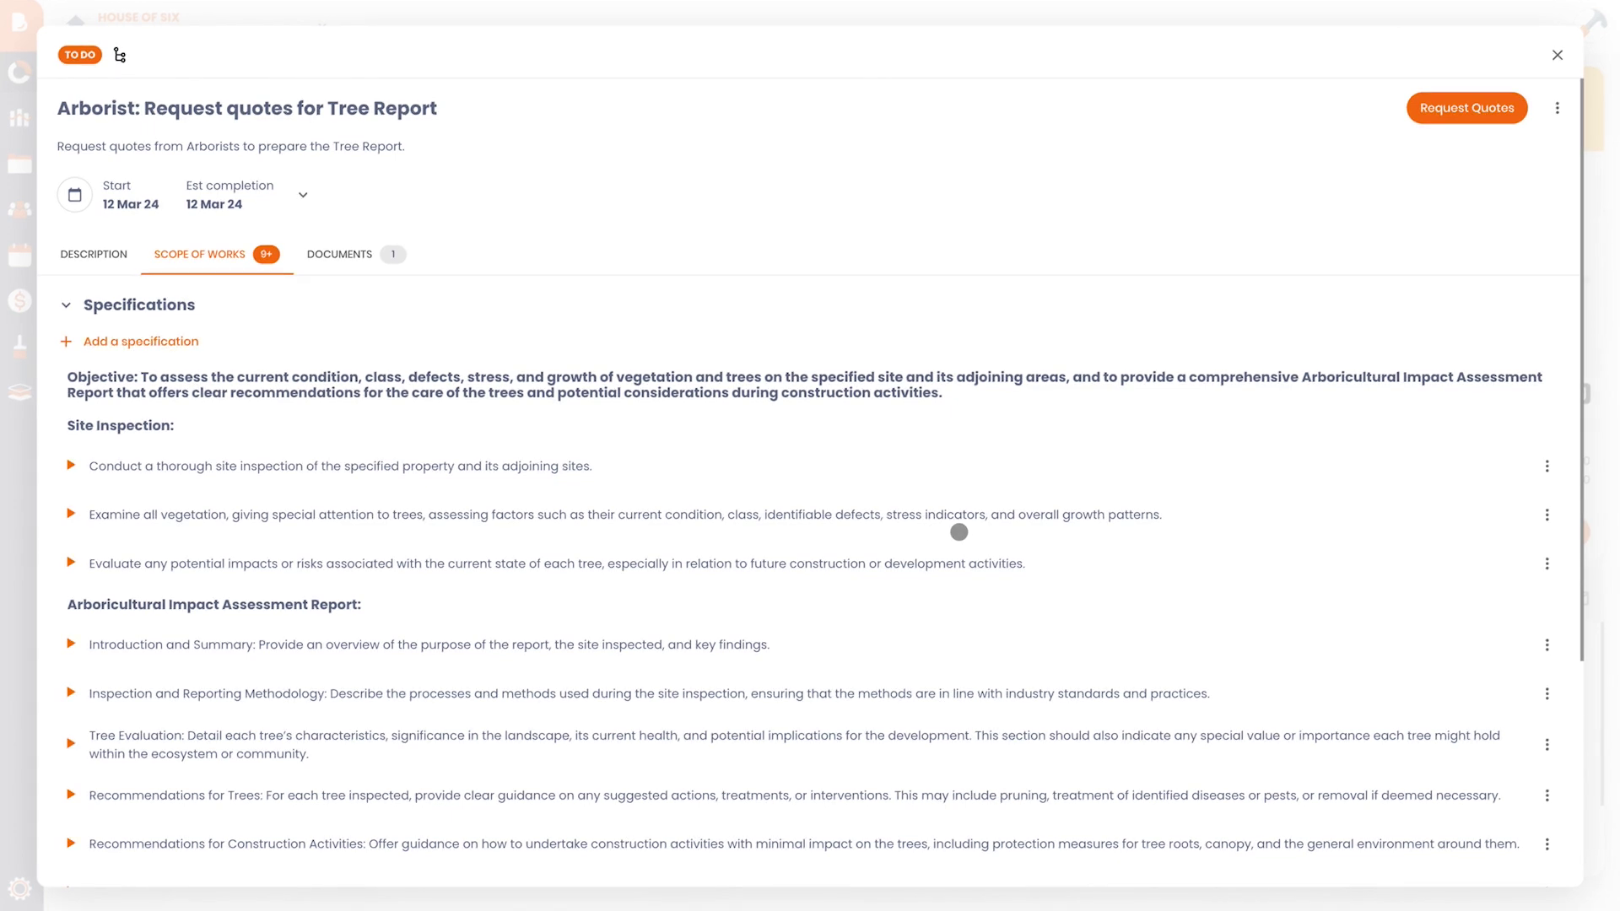
{"action": "scroll", "coordinate": [959, 531], "scroll_direction": "down", "scroll_amount": 3}
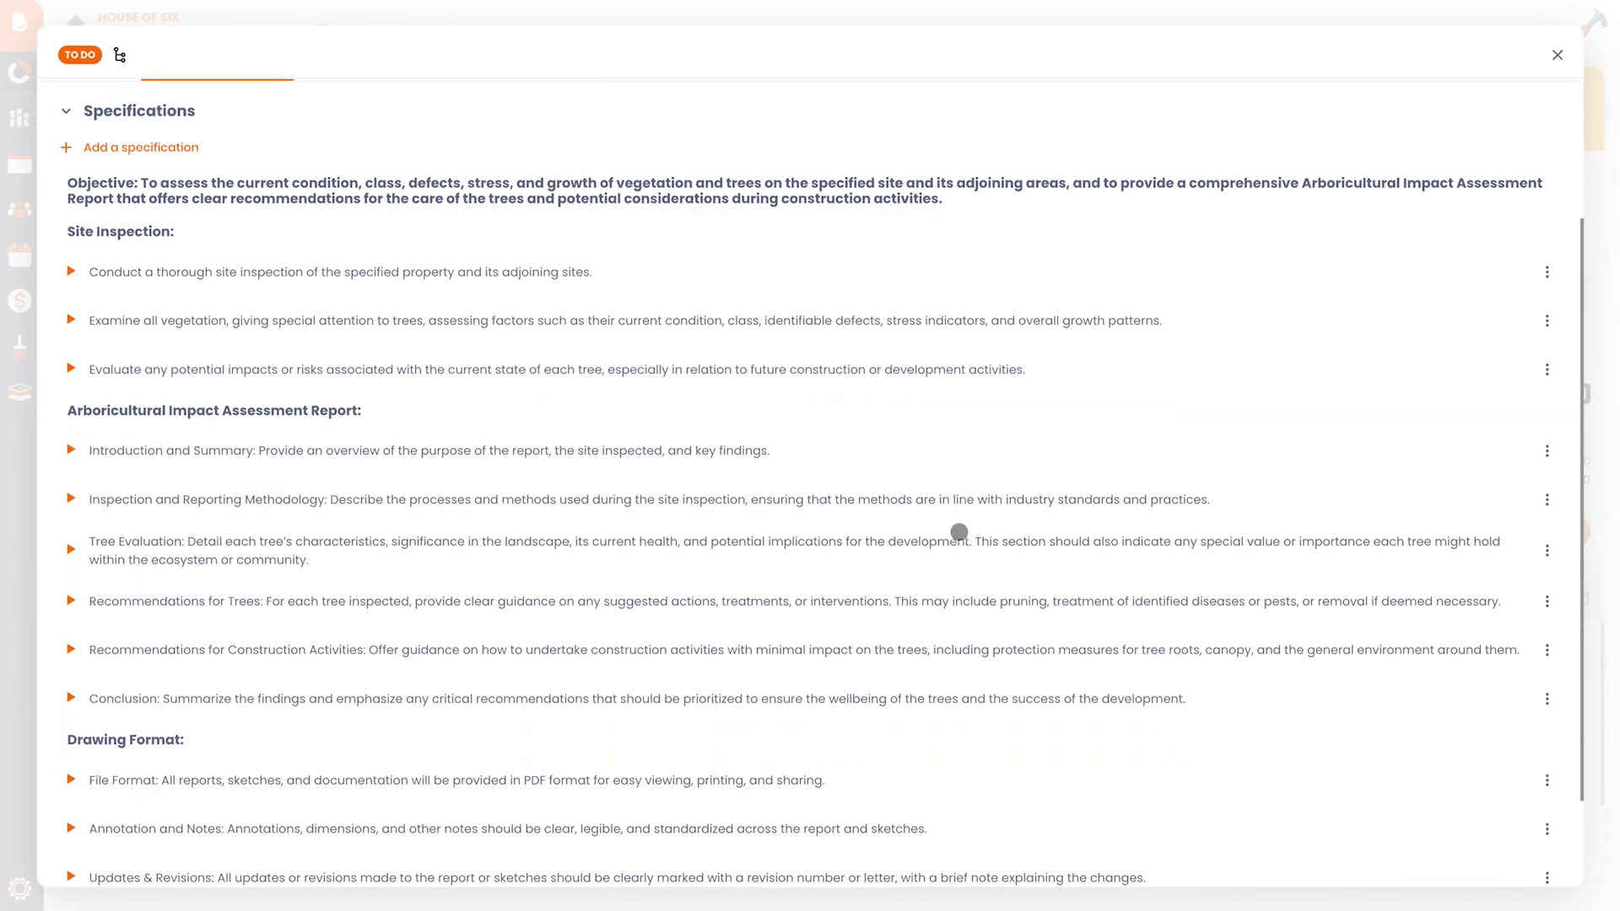
{"action": "scroll", "coordinate": [960, 531], "scroll_direction": "down", "scroll_amount": 1}
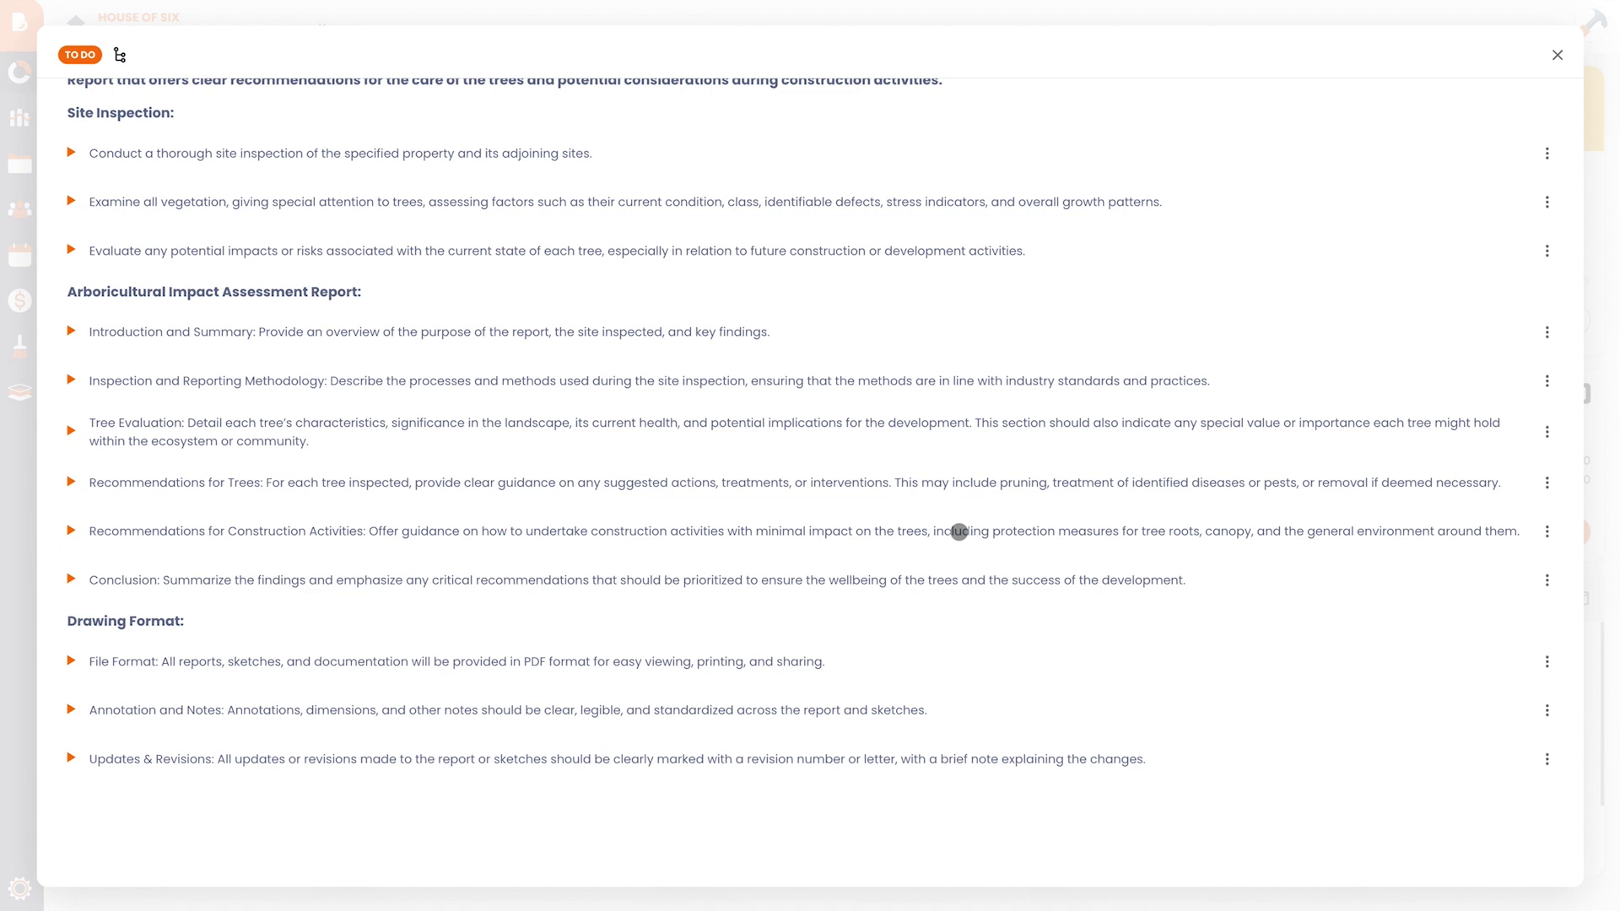
{"action": "scroll", "coordinate": [959, 532], "scroll_direction": "up", "scroll_amount": 2}
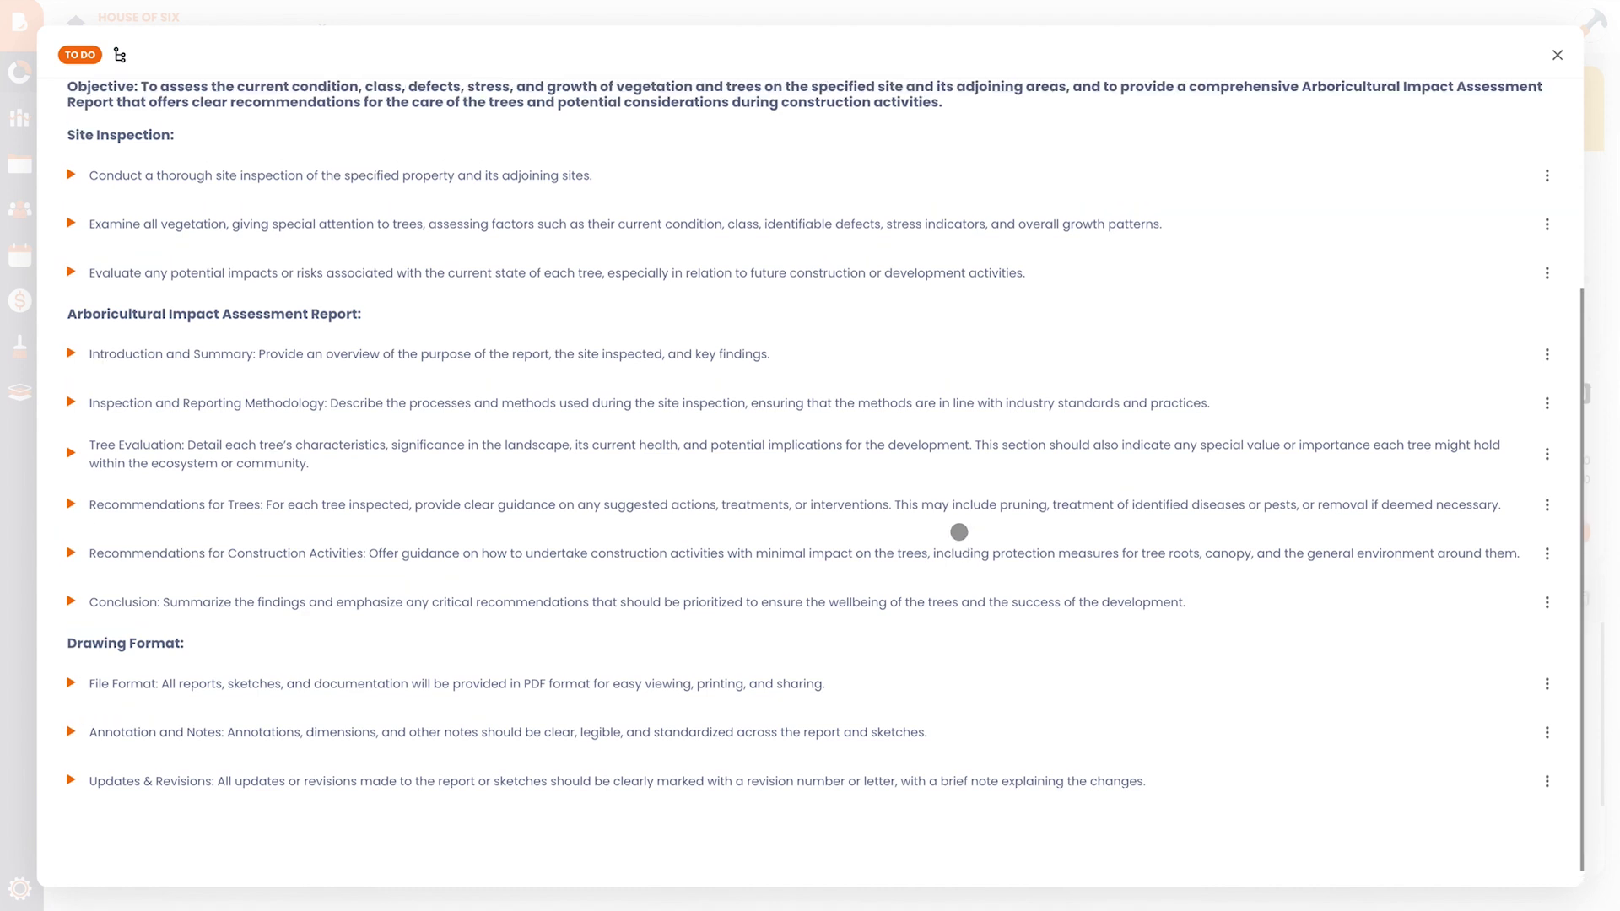
{"action": "scroll", "coordinate": [959, 532], "scroll_direction": "up", "scroll_amount": 2}
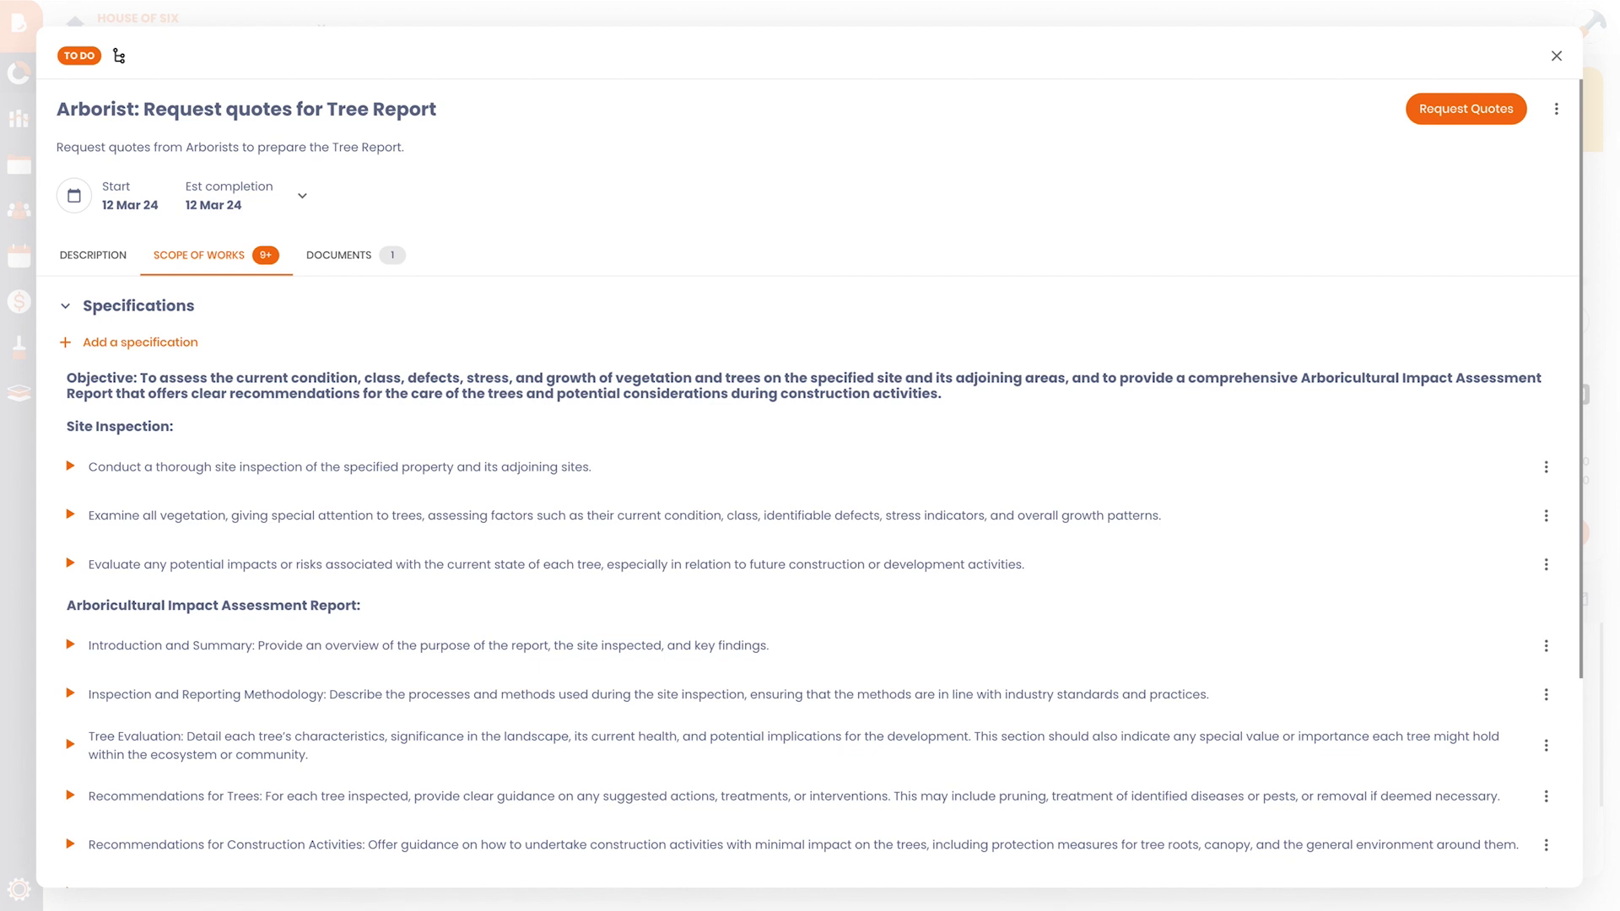
Add a specification described as "New Specification" to the task's scope of works.
{"action": "left_click", "coordinate": [130, 340]}
{"action": "left_click", "coordinate": [651, 477]}
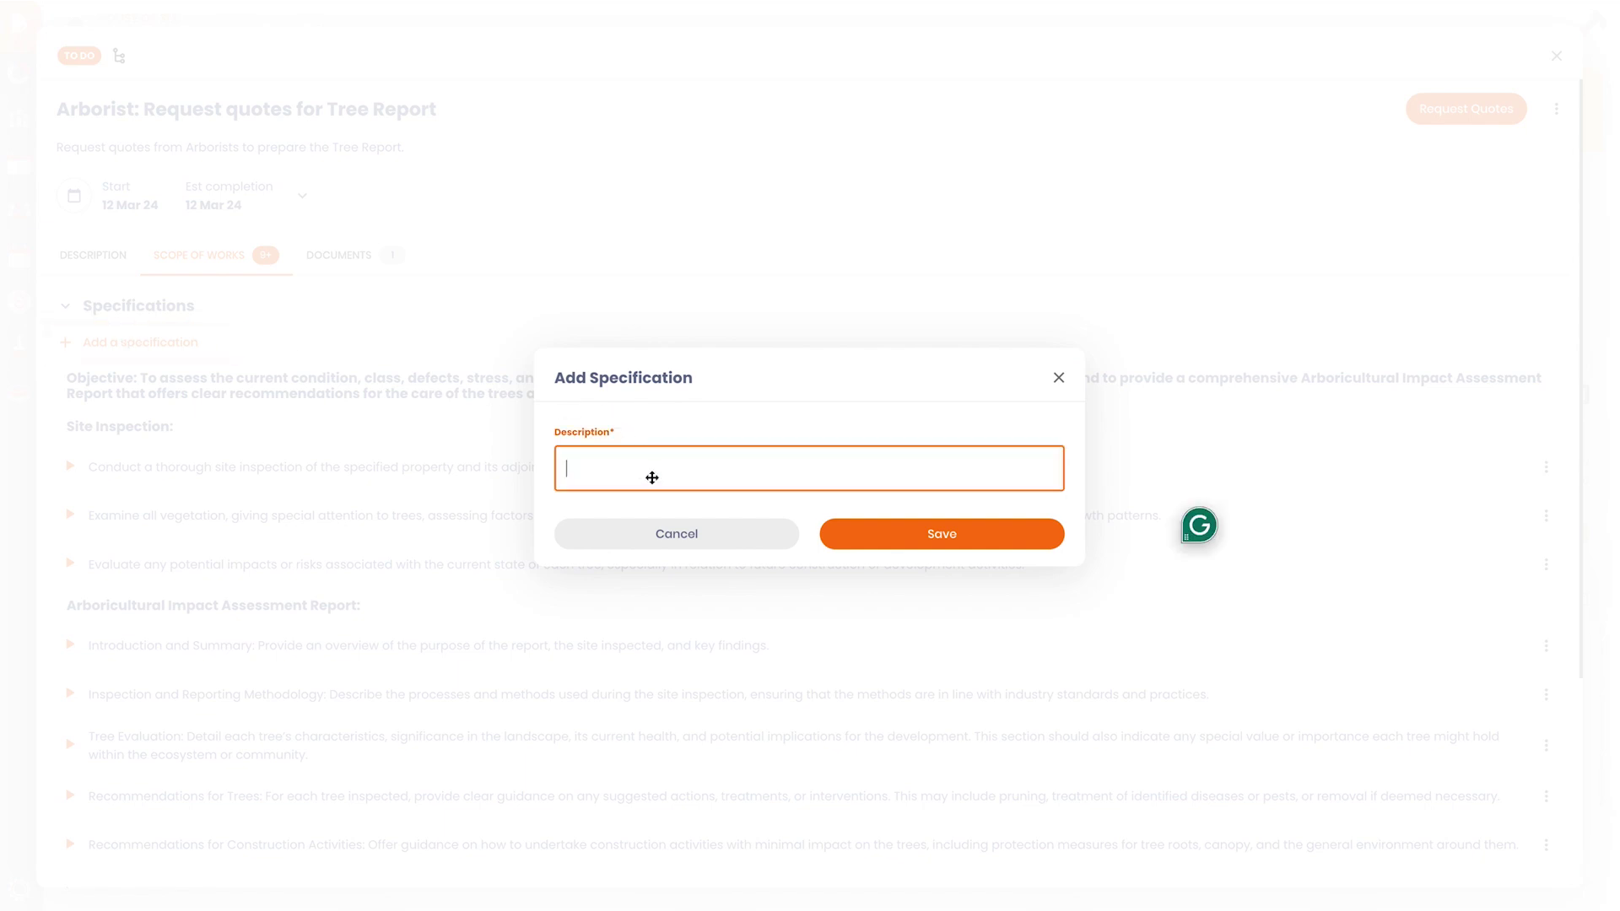
{"action": "type", "text": "New Specificationg"}
{"action": "key", "text": "BackSpace"}
{"action": "key", "text": "Return"}
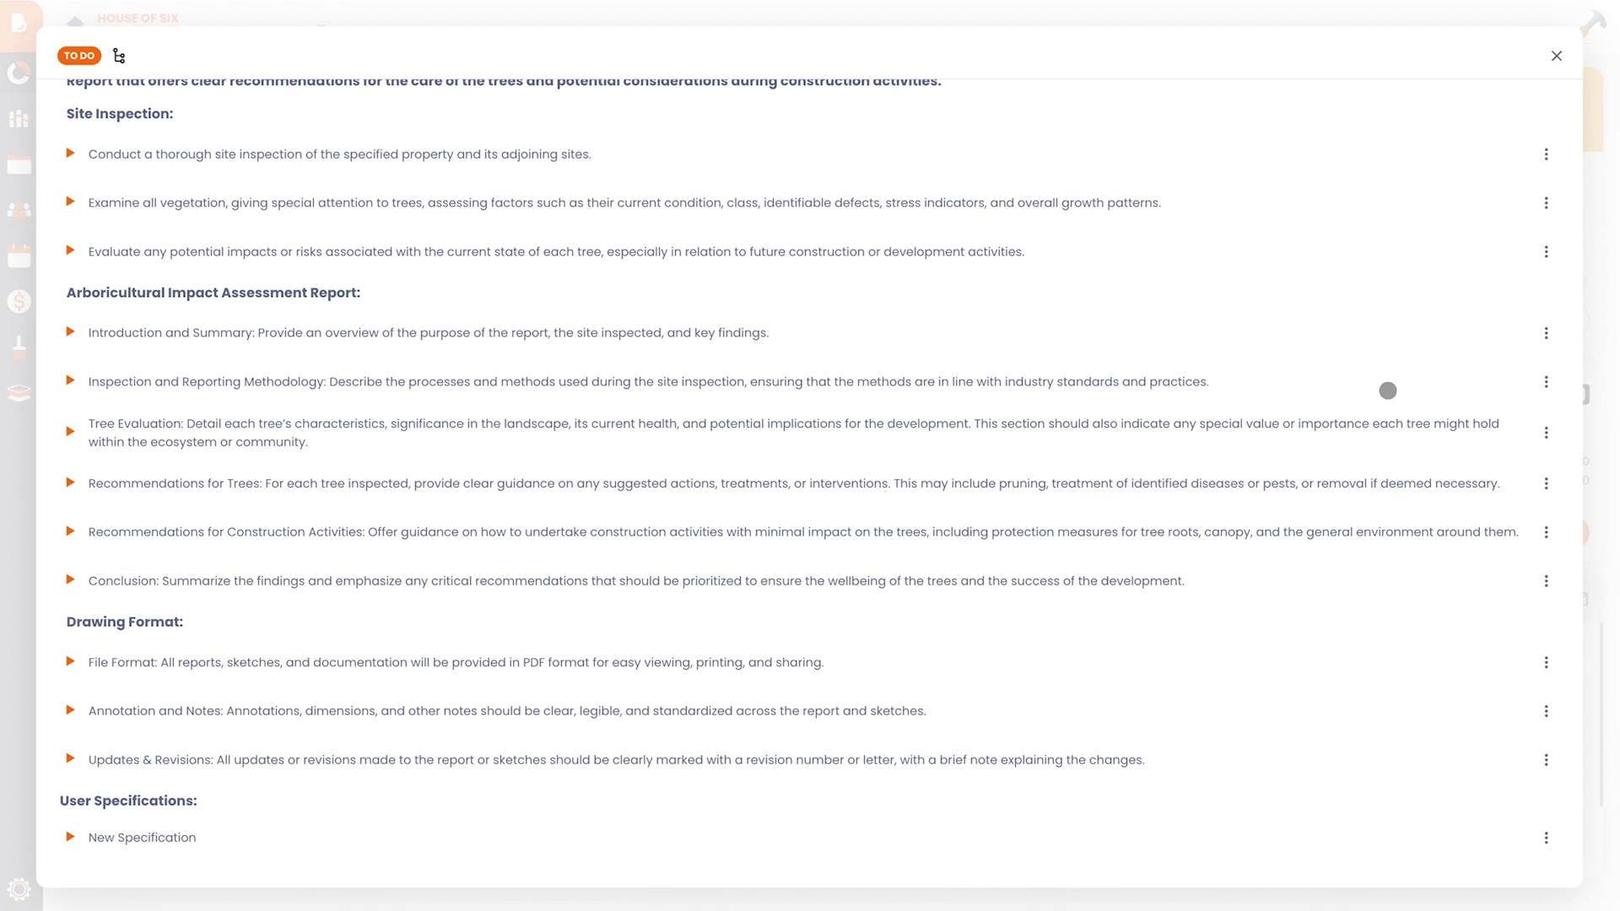
Delete the Introduction and Summary specification and set the Tree Evaluation specification to Do It Yourself.
{"action": "left_click", "coordinate": [1548, 335]}
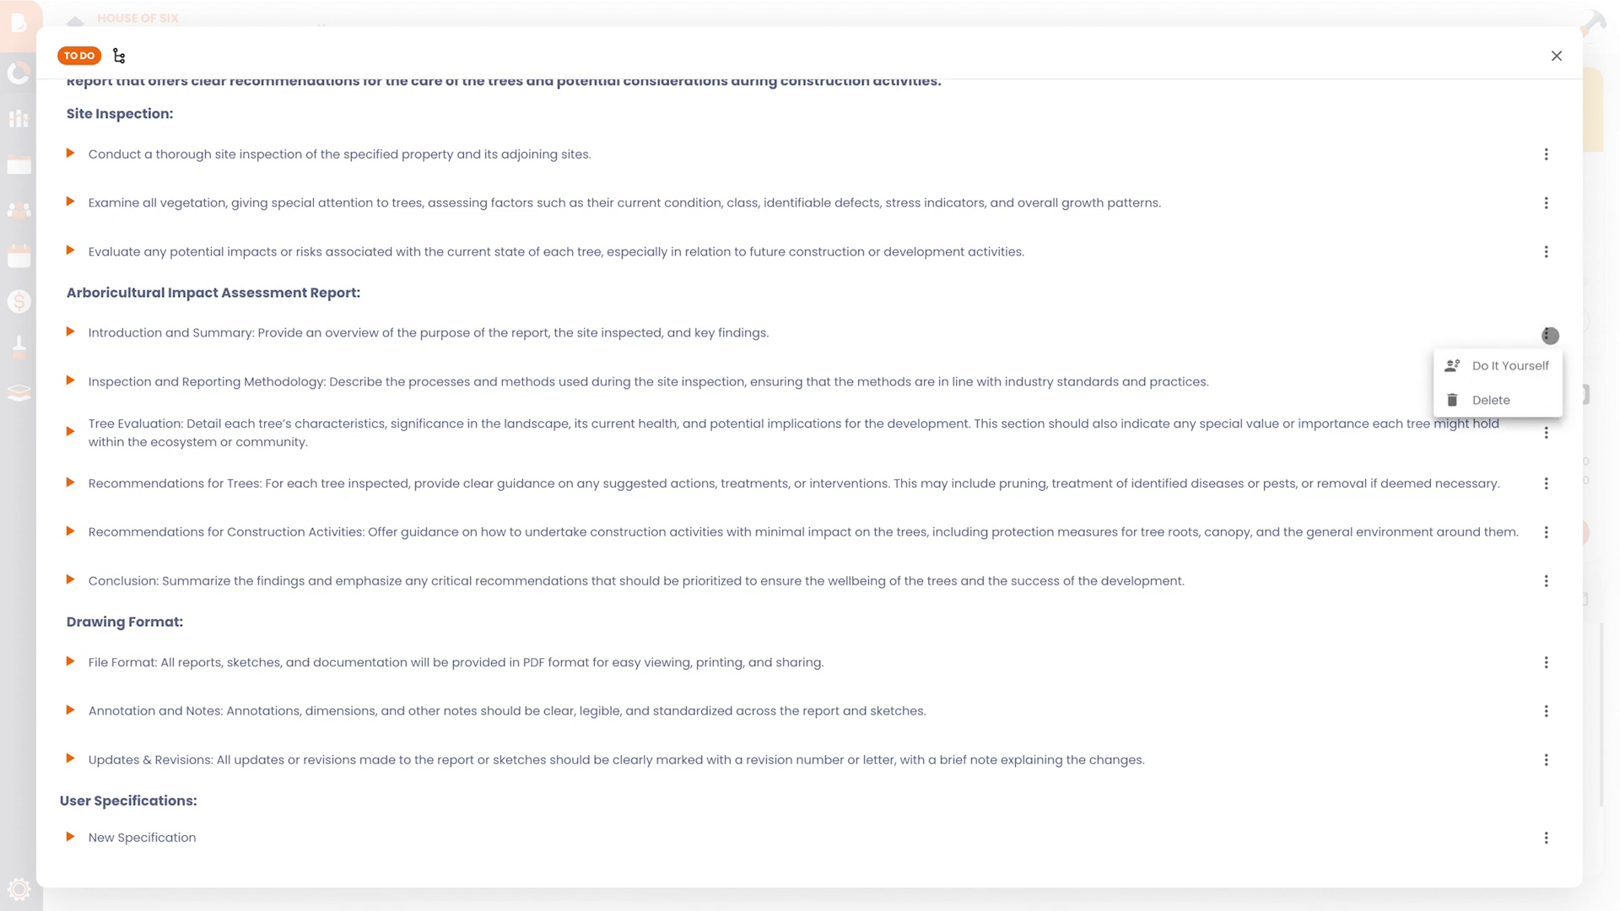
{"action": "left_click", "coordinate": [1519, 400]}
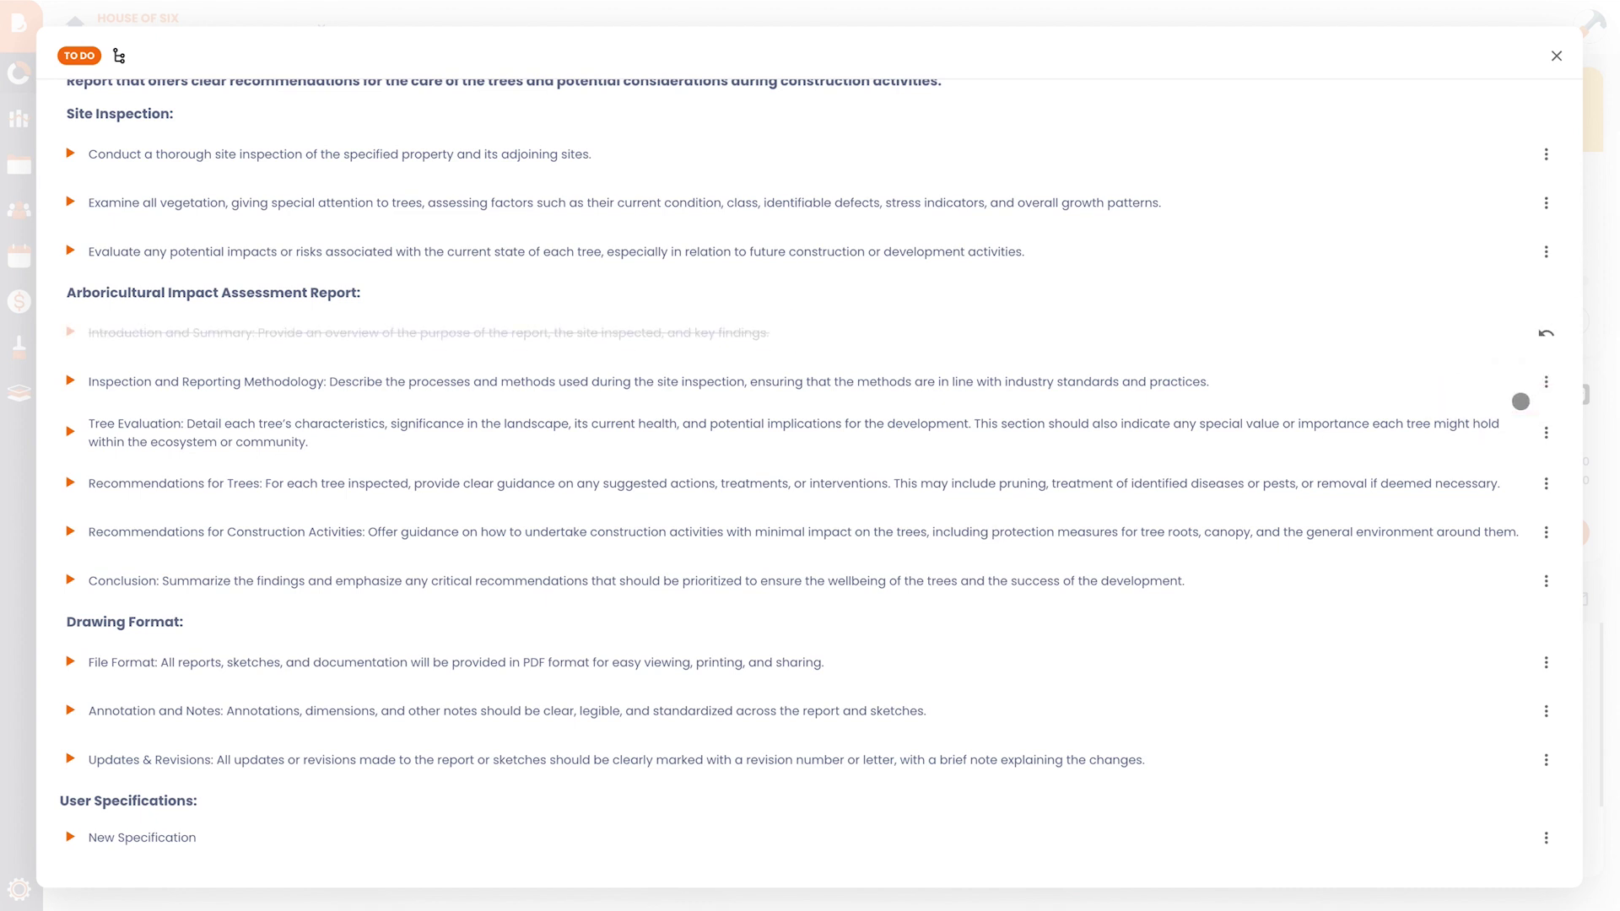
{"action": "left_click", "coordinate": [1550, 382]}
{"action": "left_click", "coordinate": [1525, 438]}
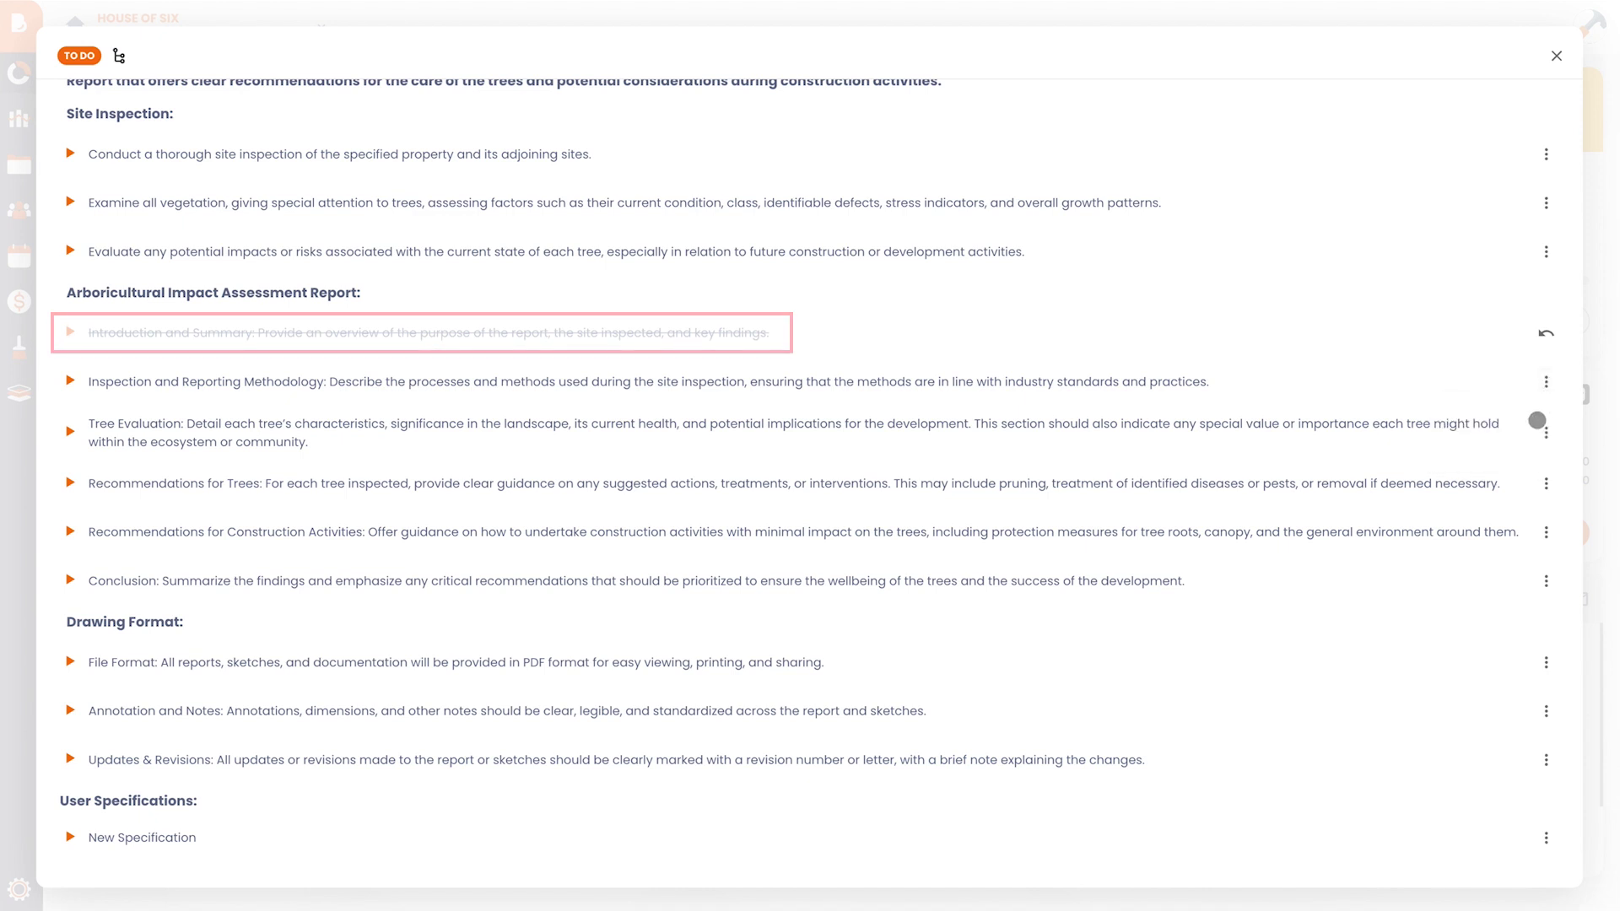
{"action": "left_click", "coordinate": [1546, 431]}
{"action": "left_click", "coordinate": [1529, 467]}
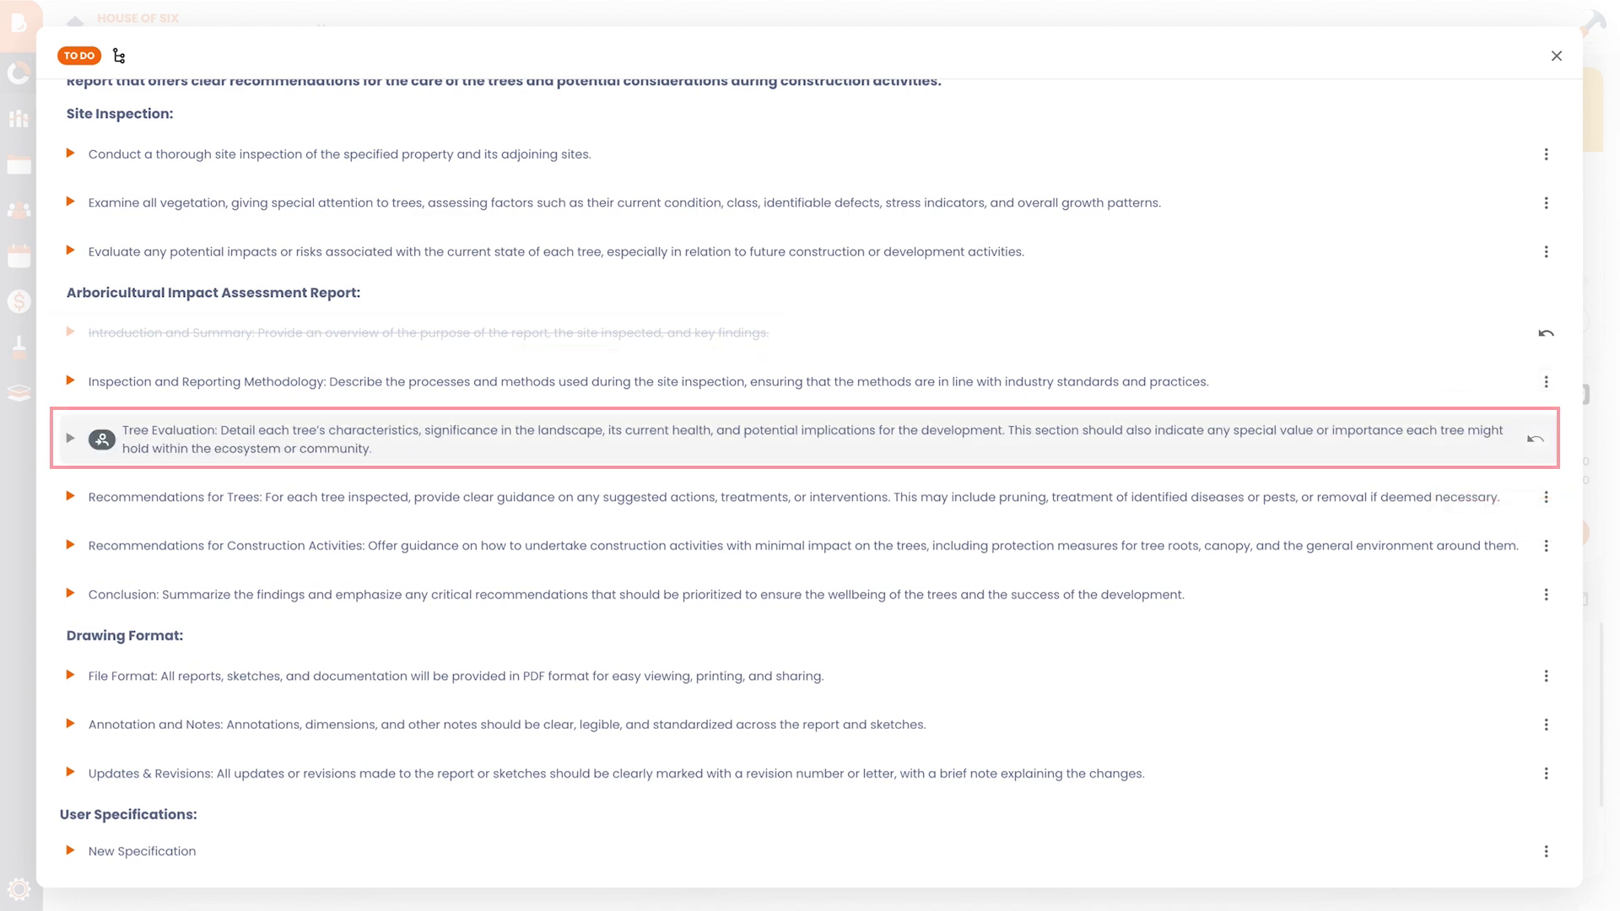
Restore the deleted Introduction and Summary specification and undo the Do It Yourself setting on Tree Evaluation.
{"action": "left_click", "coordinate": [1544, 334]}
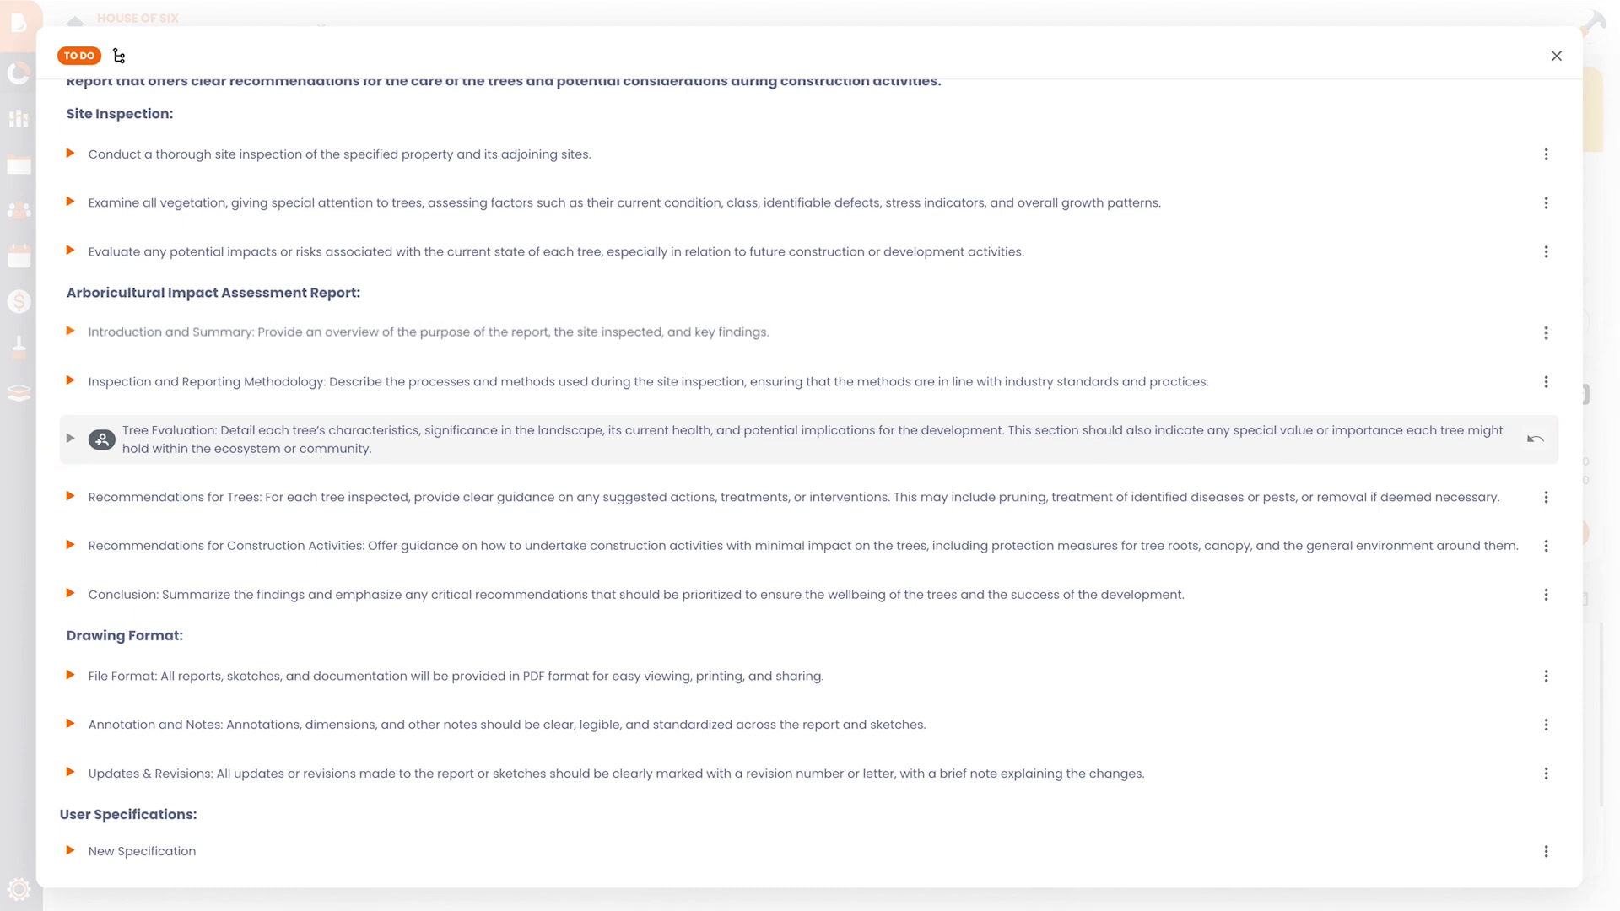
{"action": "left_click", "coordinate": [1535, 439]}
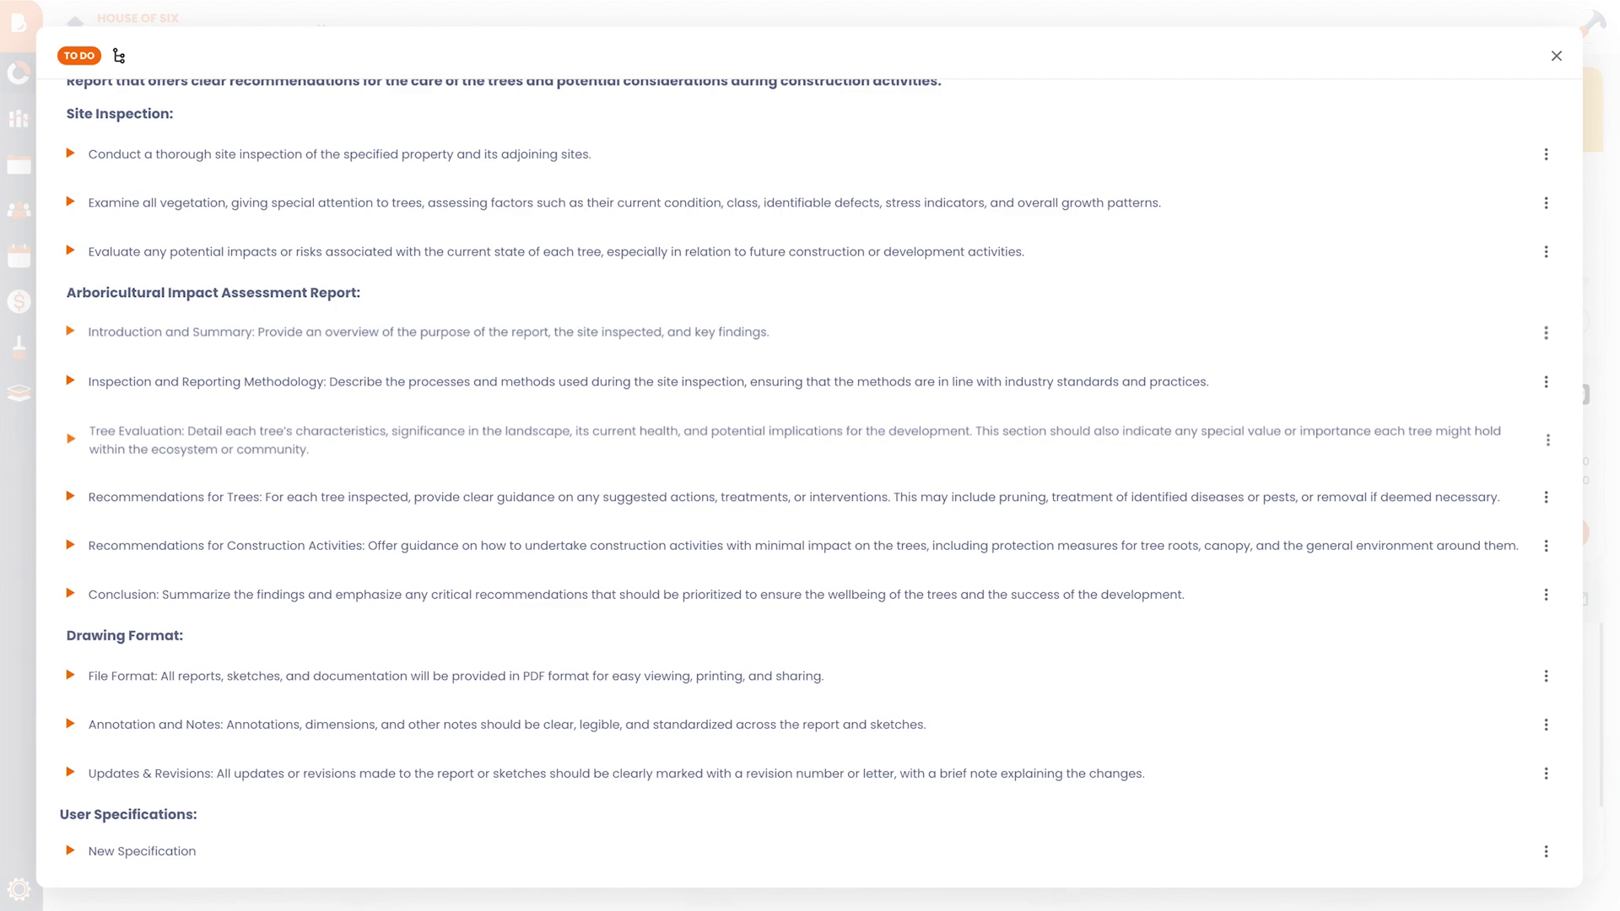
Expand the land survey file in the task's project documents, examine its full site plan preview and close it.
{"action": "scroll", "coordinate": [860, 467], "scroll_direction": "up", "scroll_amount": 4}
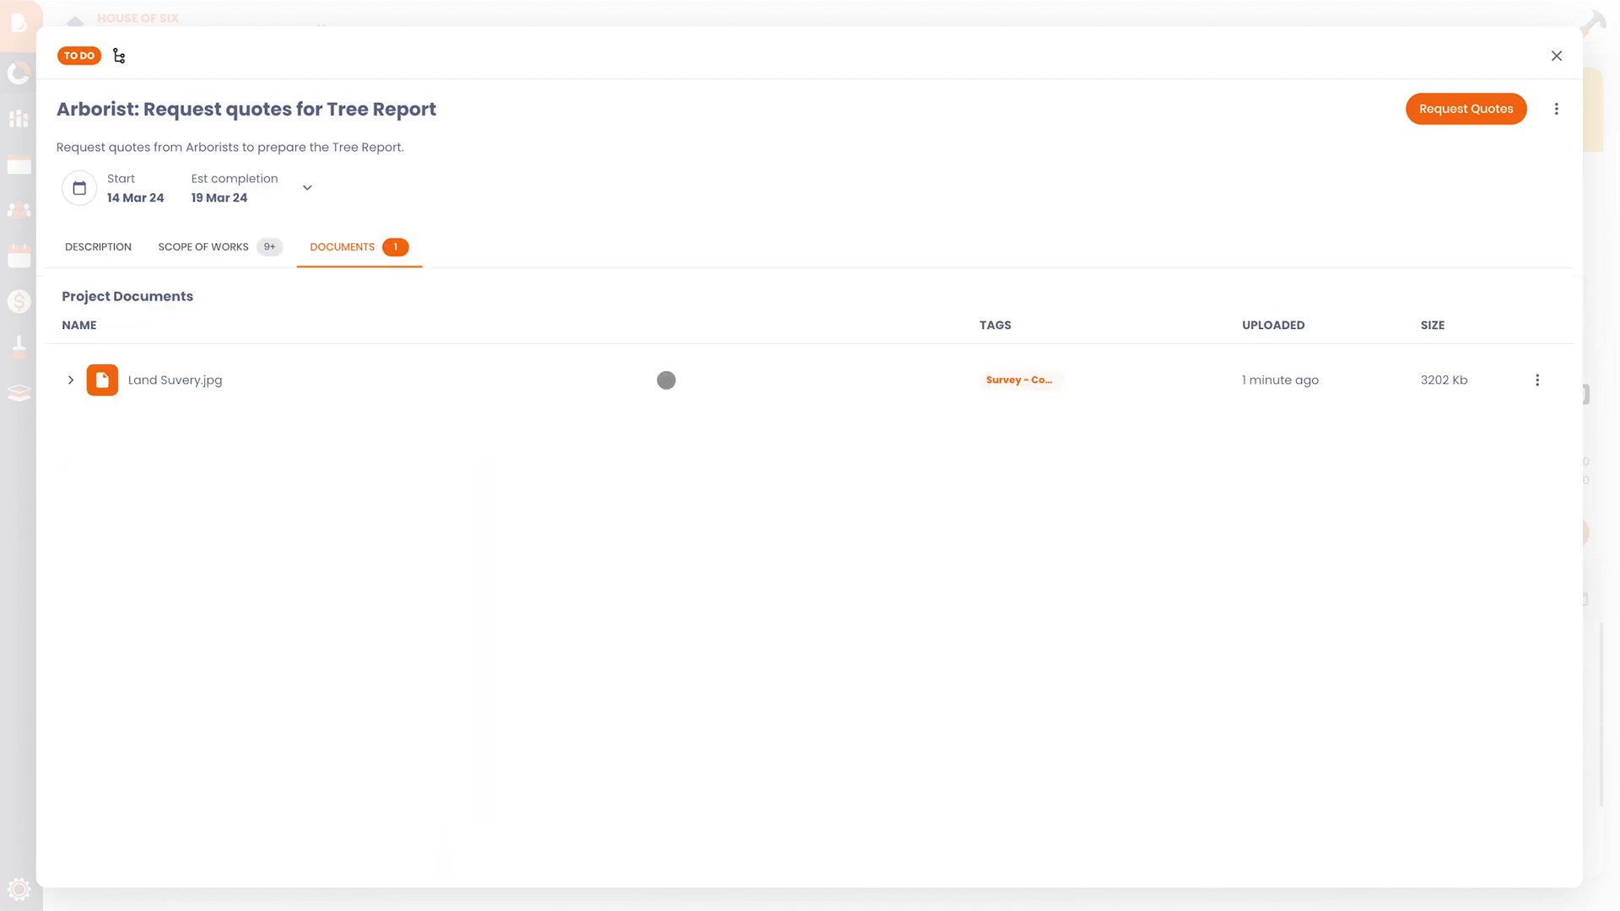
{"action": "left_click", "coordinate": [665, 379]}
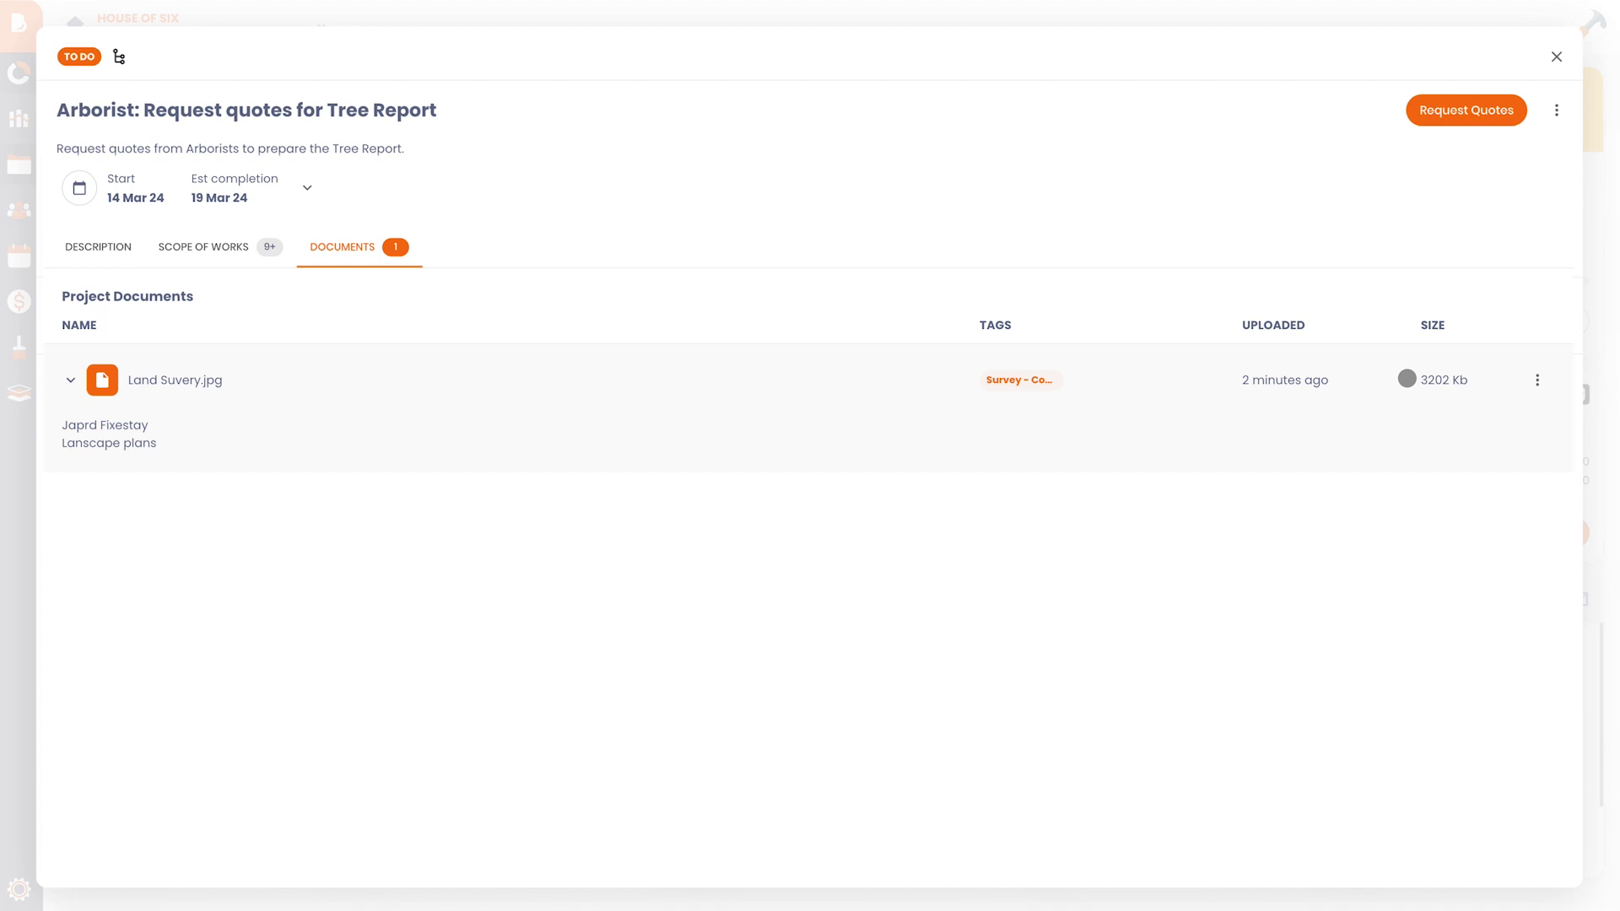
{"action": "left_click", "coordinate": [1536, 381]}
{"action": "left_click", "coordinate": [1515, 447]}
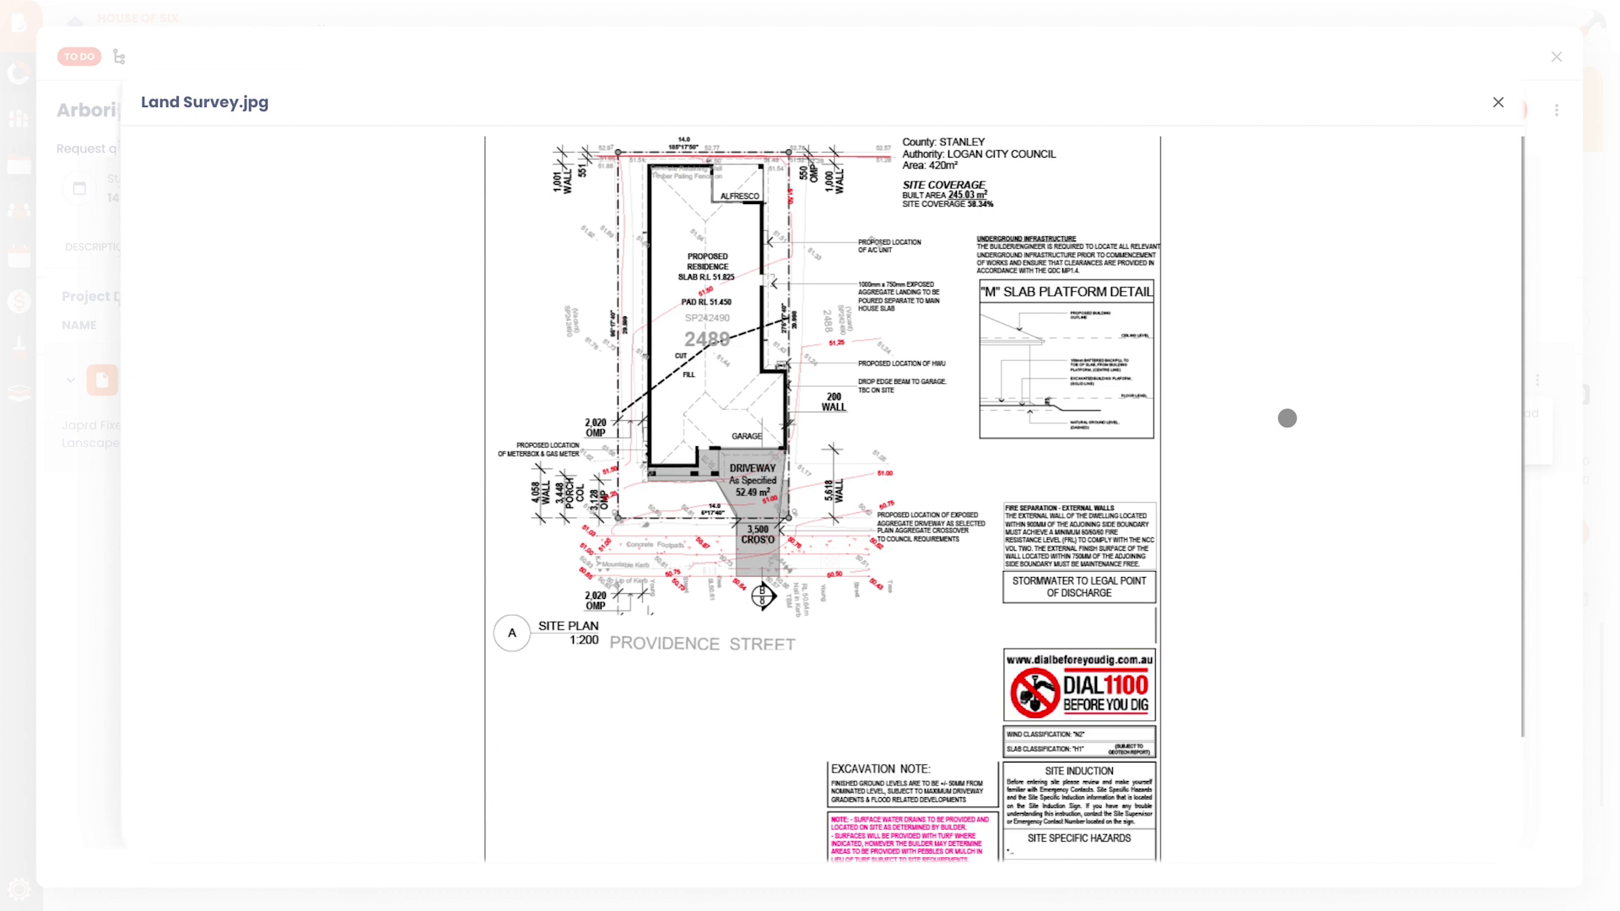
{"action": "scroll", "coordinate": [1287, 417], "scroll_direction": "down", "scroll_amount": 3}
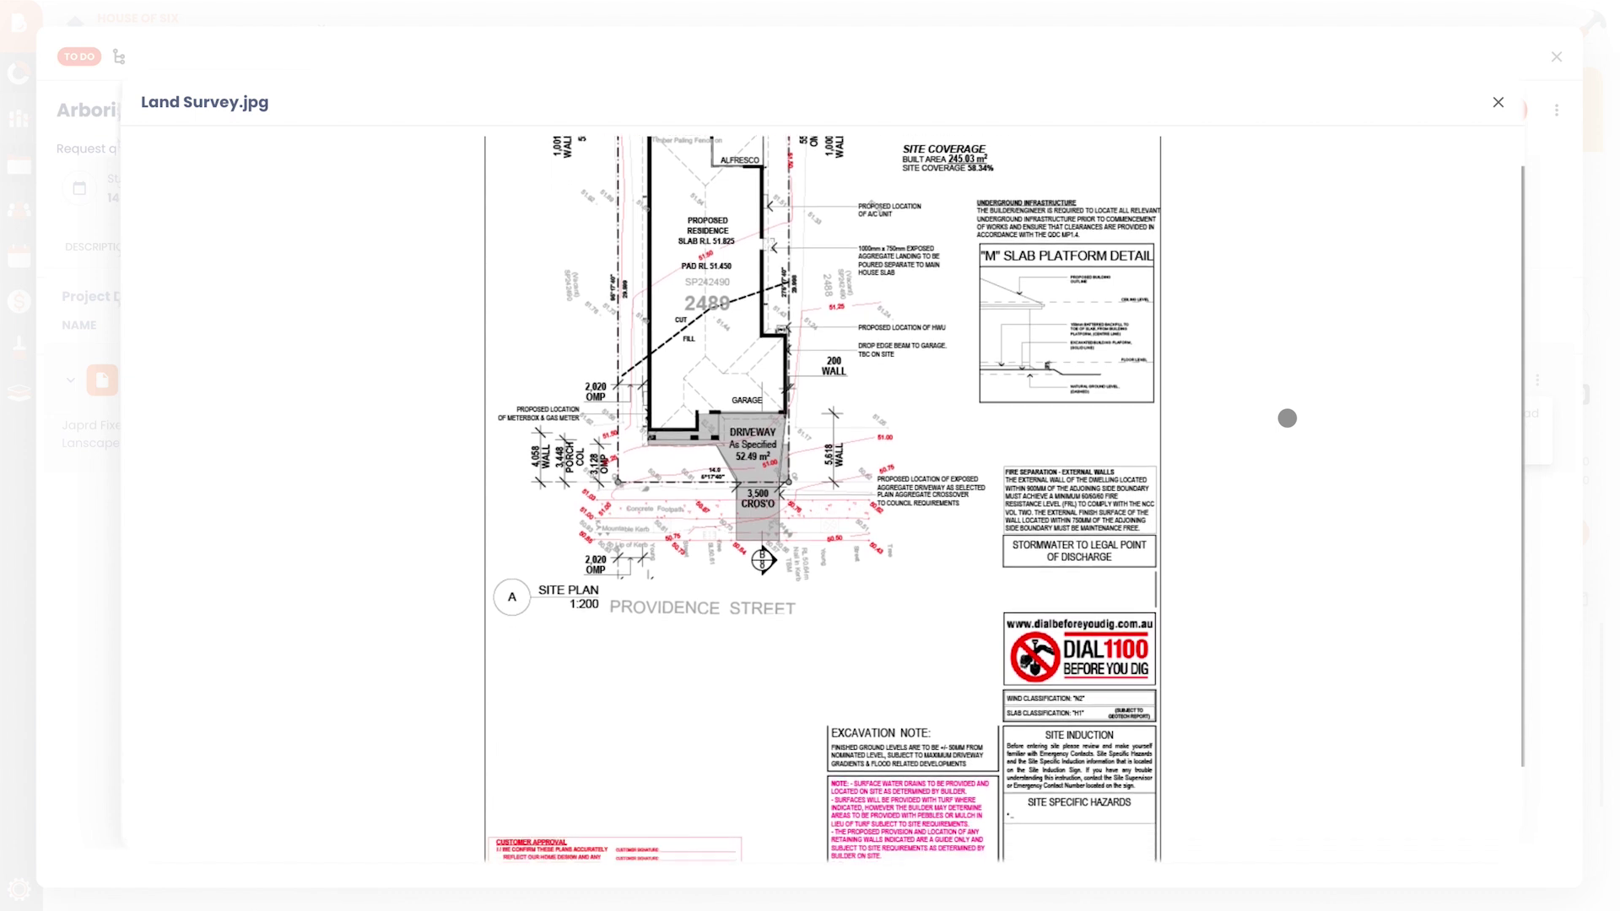
{"action": "scroll", "coordinate": [1286, 418], "scroll_direction": "down", "scroll_amount": 1}
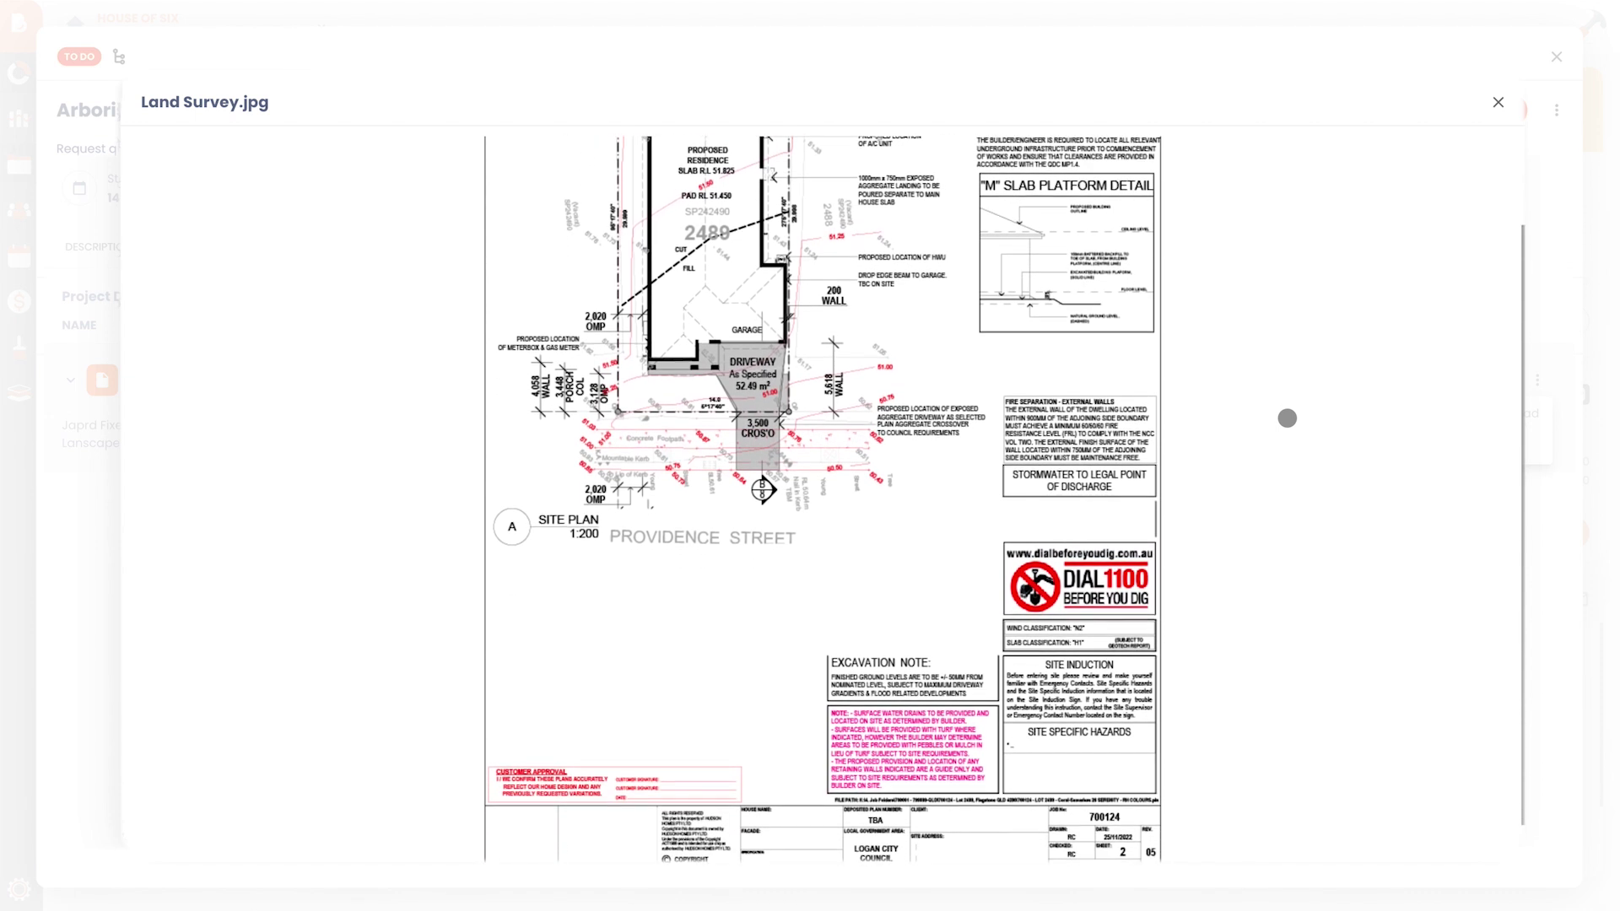
{"action": "scroll", "coordinate": [1287, 418], "scroll_direction": "down", "scroll_amount": 1}
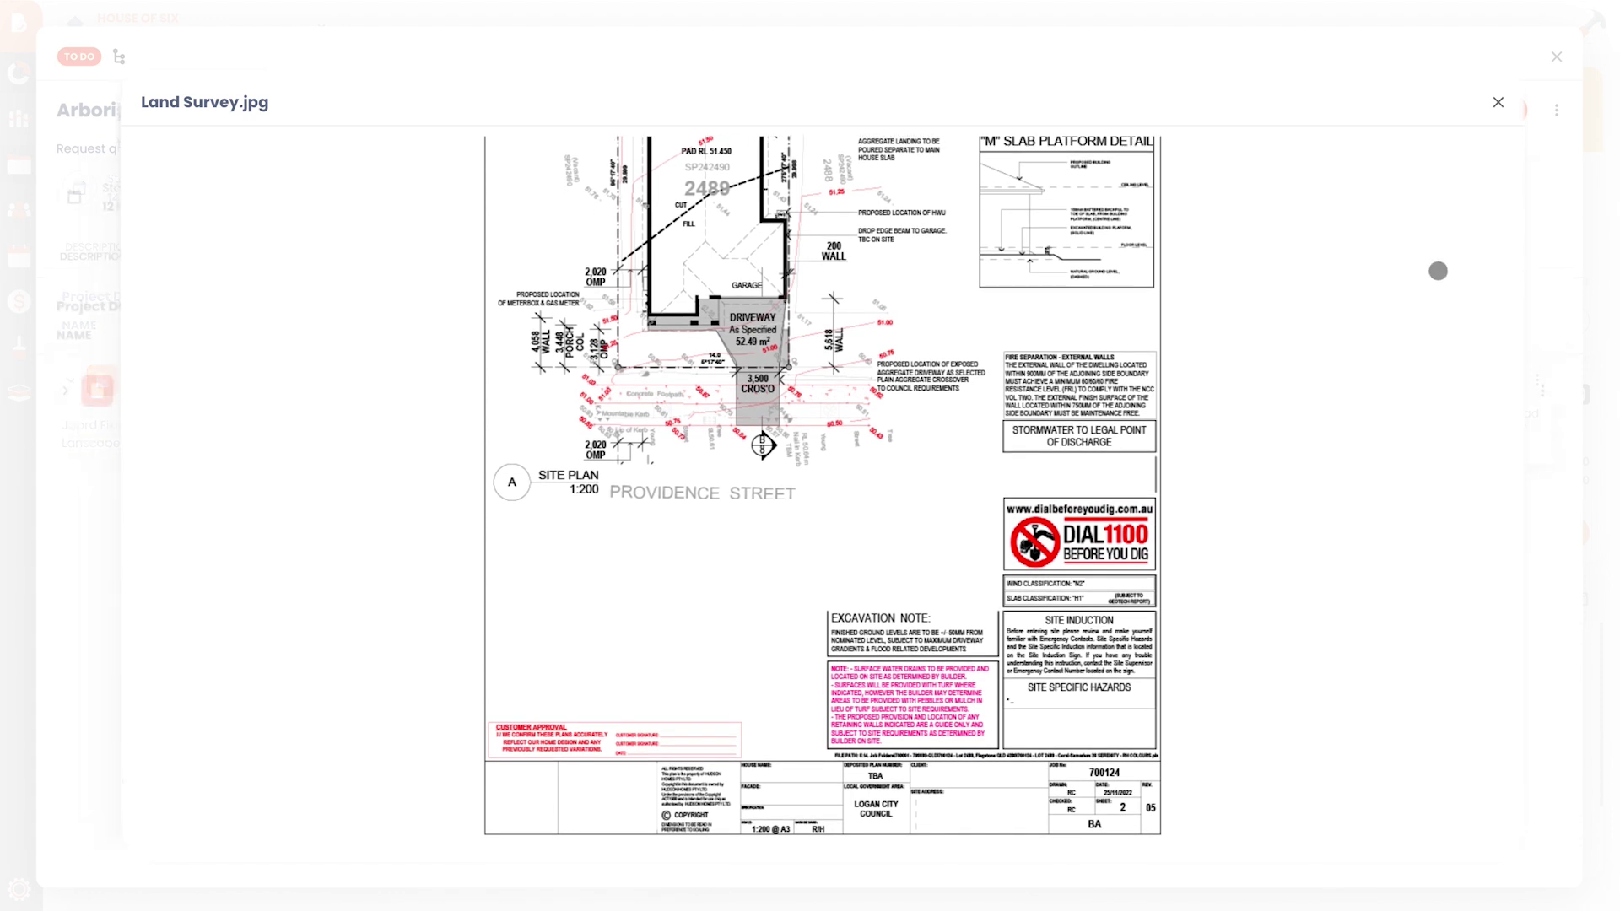
{"action": "left_click", "coordinate": [1498, 102]}
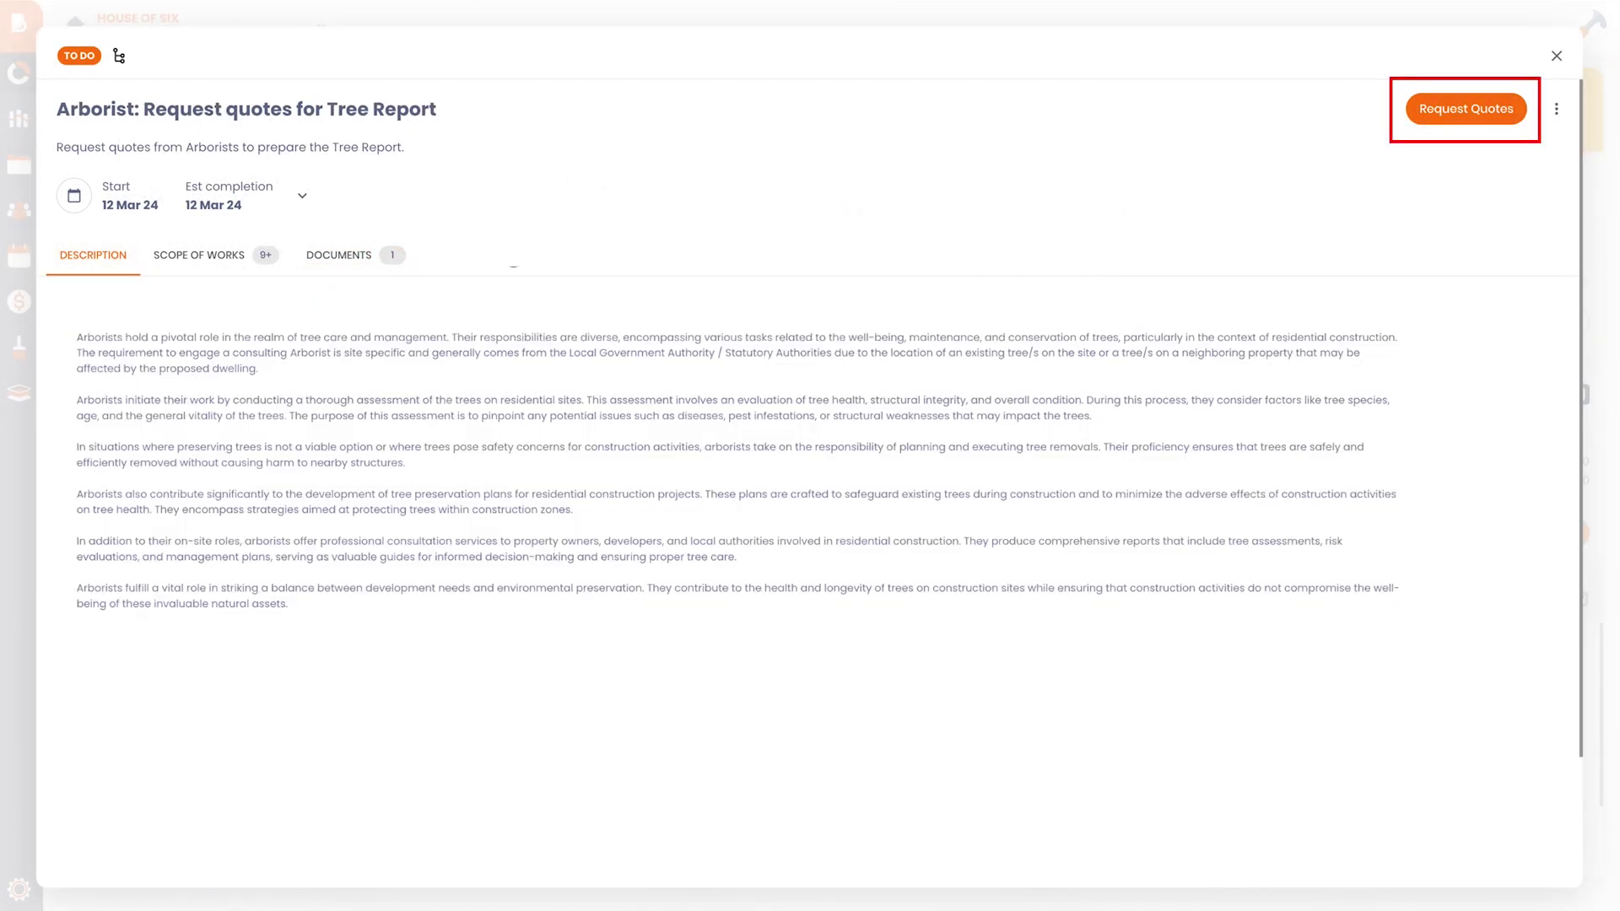
Request quotes for the Tree Report, confirming the scope of works has been reviewed, and display all project tasks.
{"action": "left_click", "coordinate": [1482, 107]}
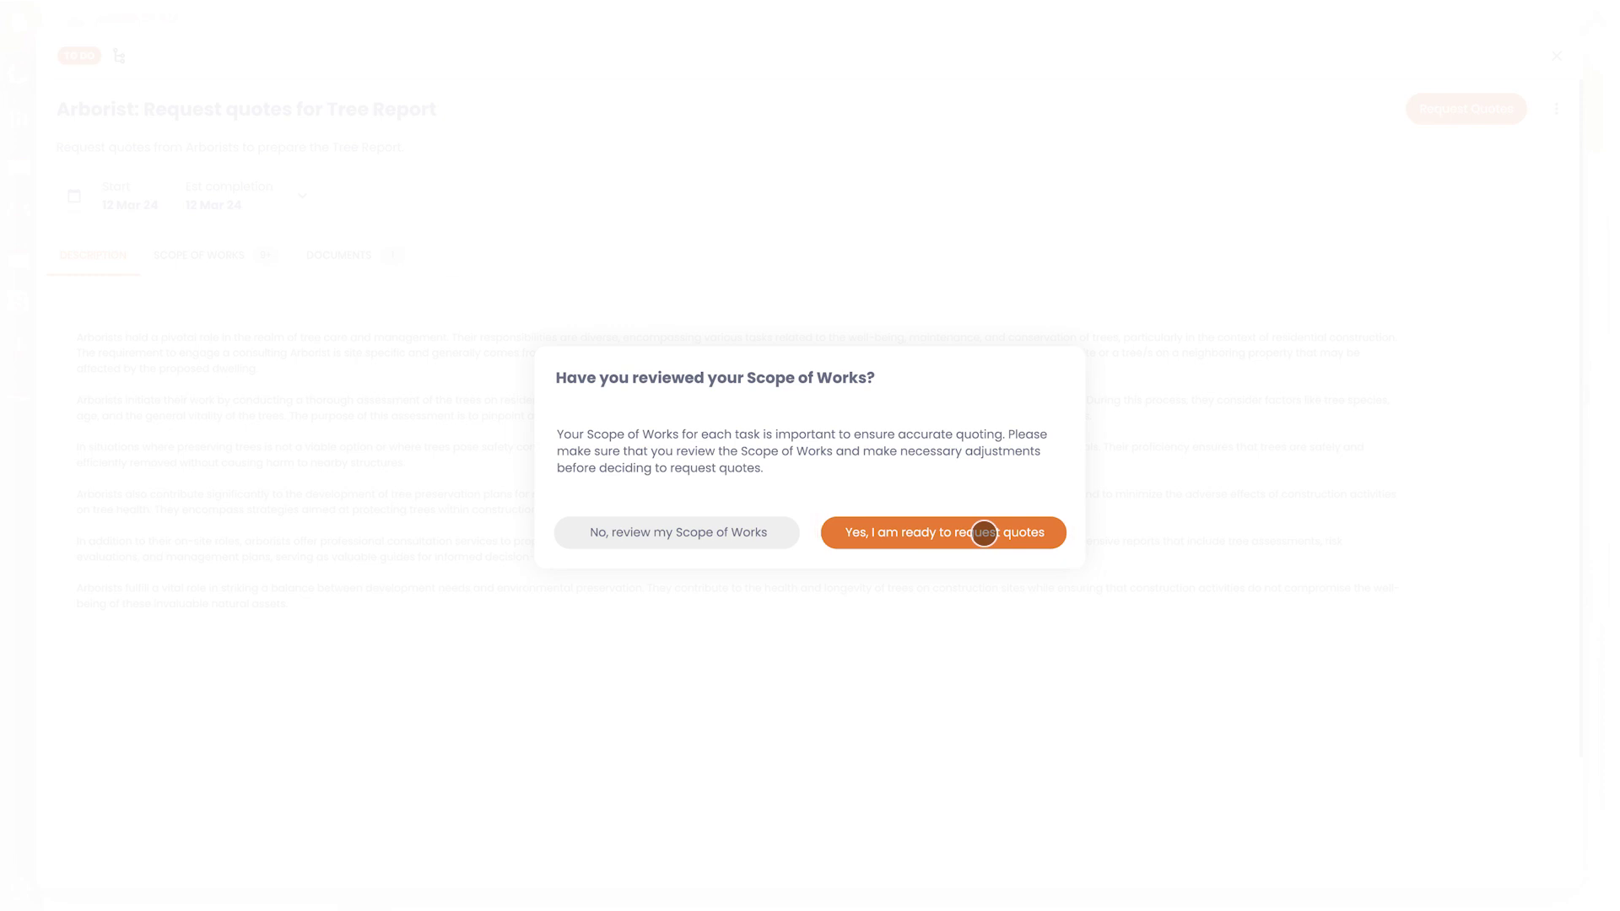
{"action": "left_click", "coordinate": [984, 532]}
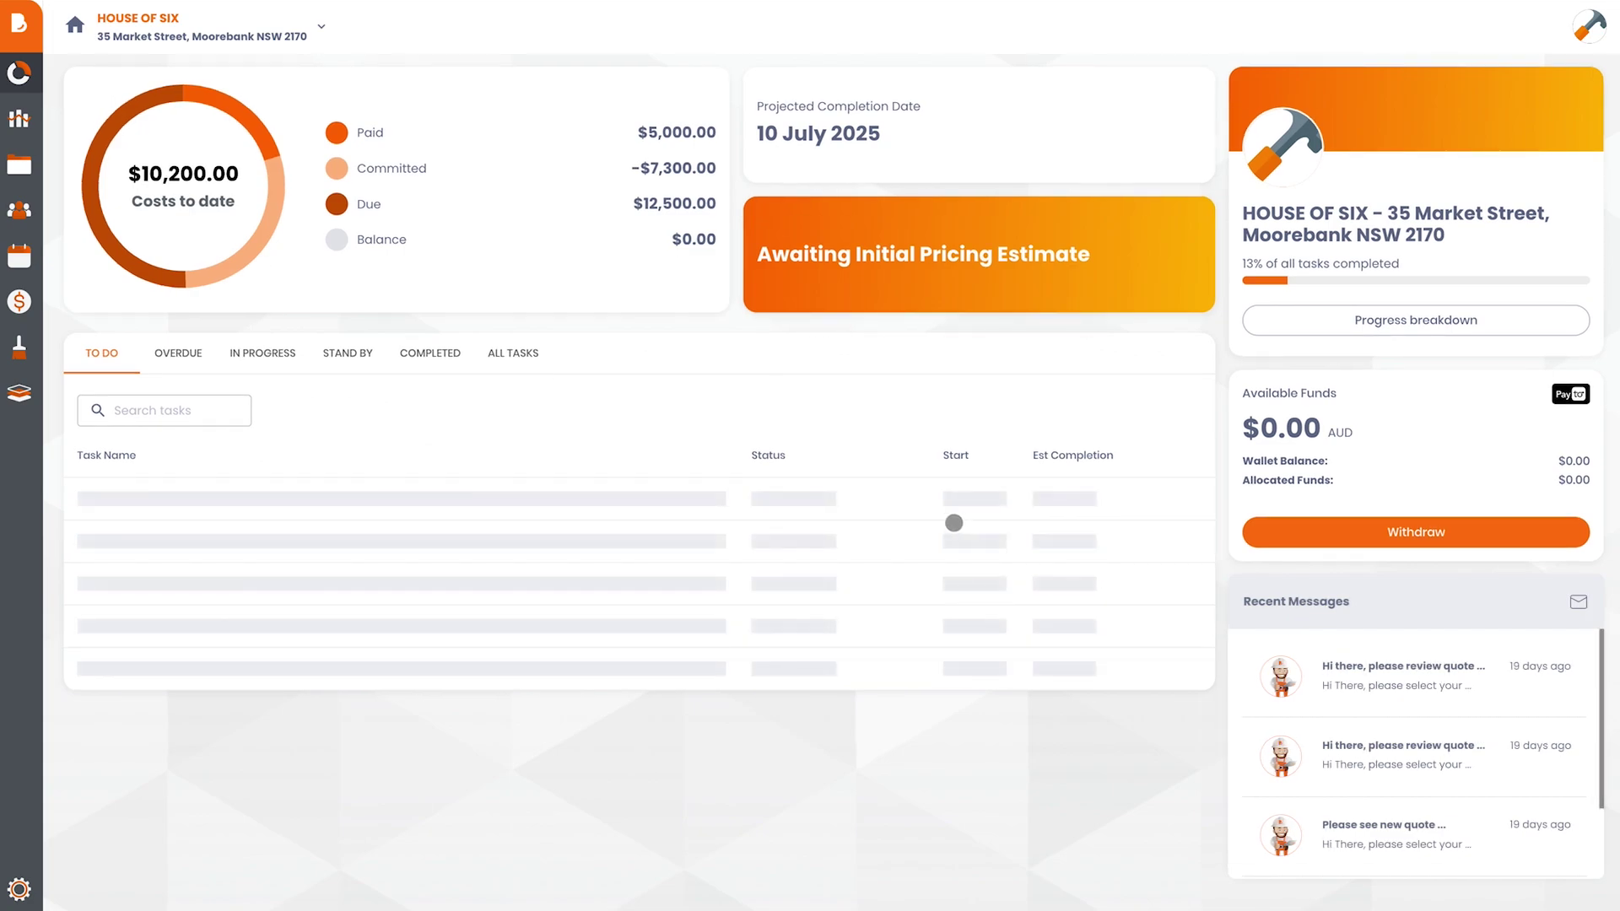
{"action": "left_click", "coordinate": [518, 357]}
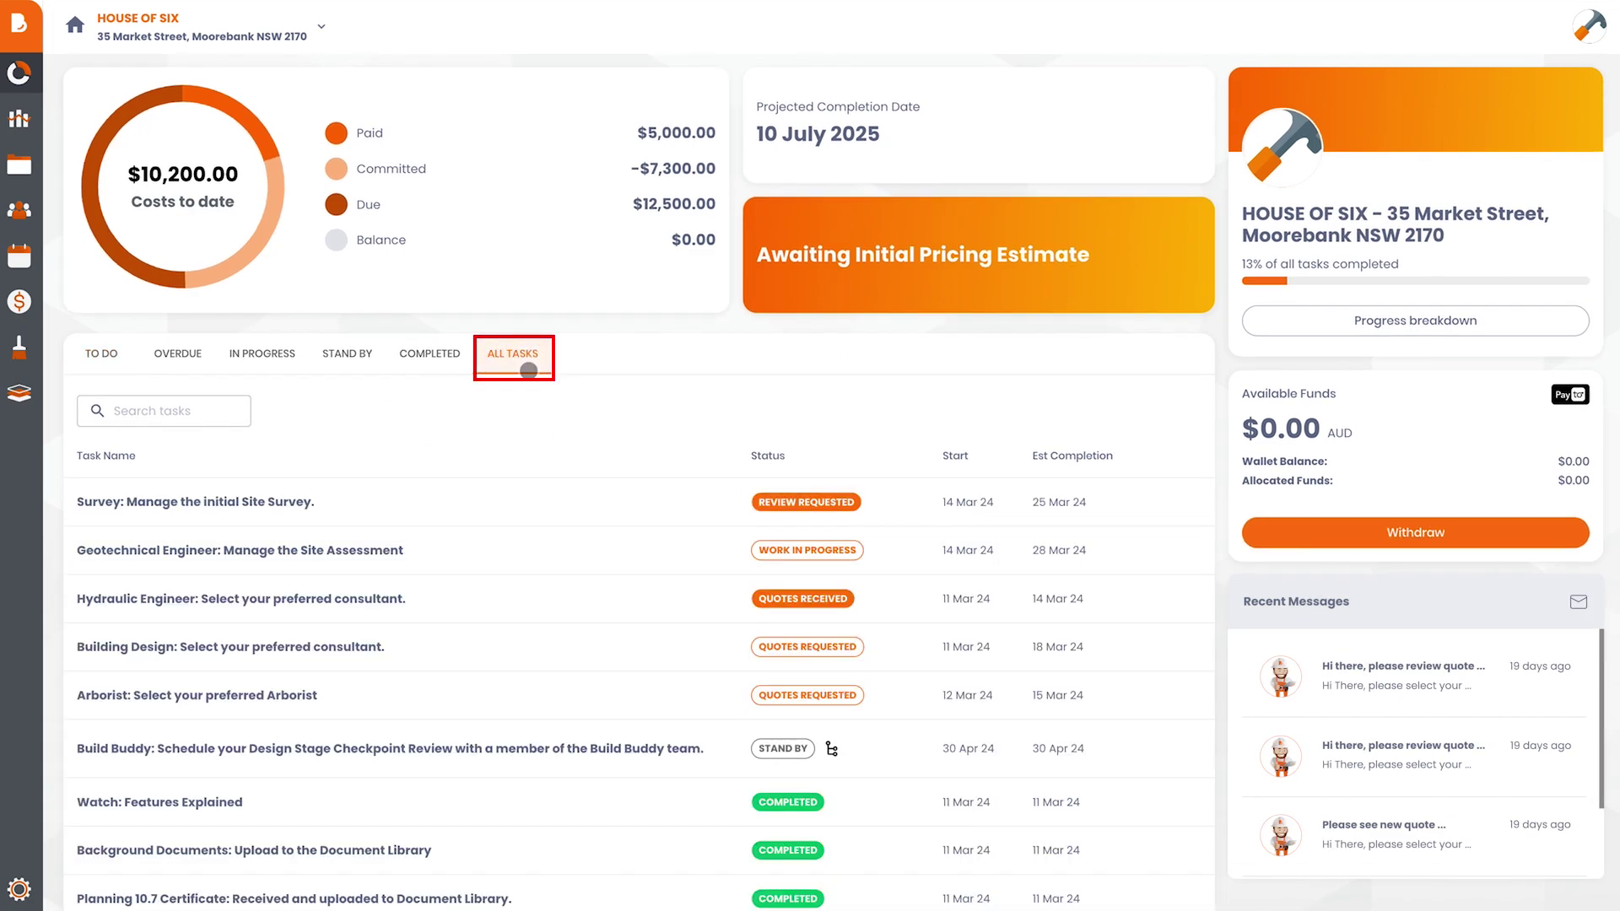
{"action": "scroll", "coordinate": [548, 688], "scroll_direction": "down", "scroll_amount": 1}
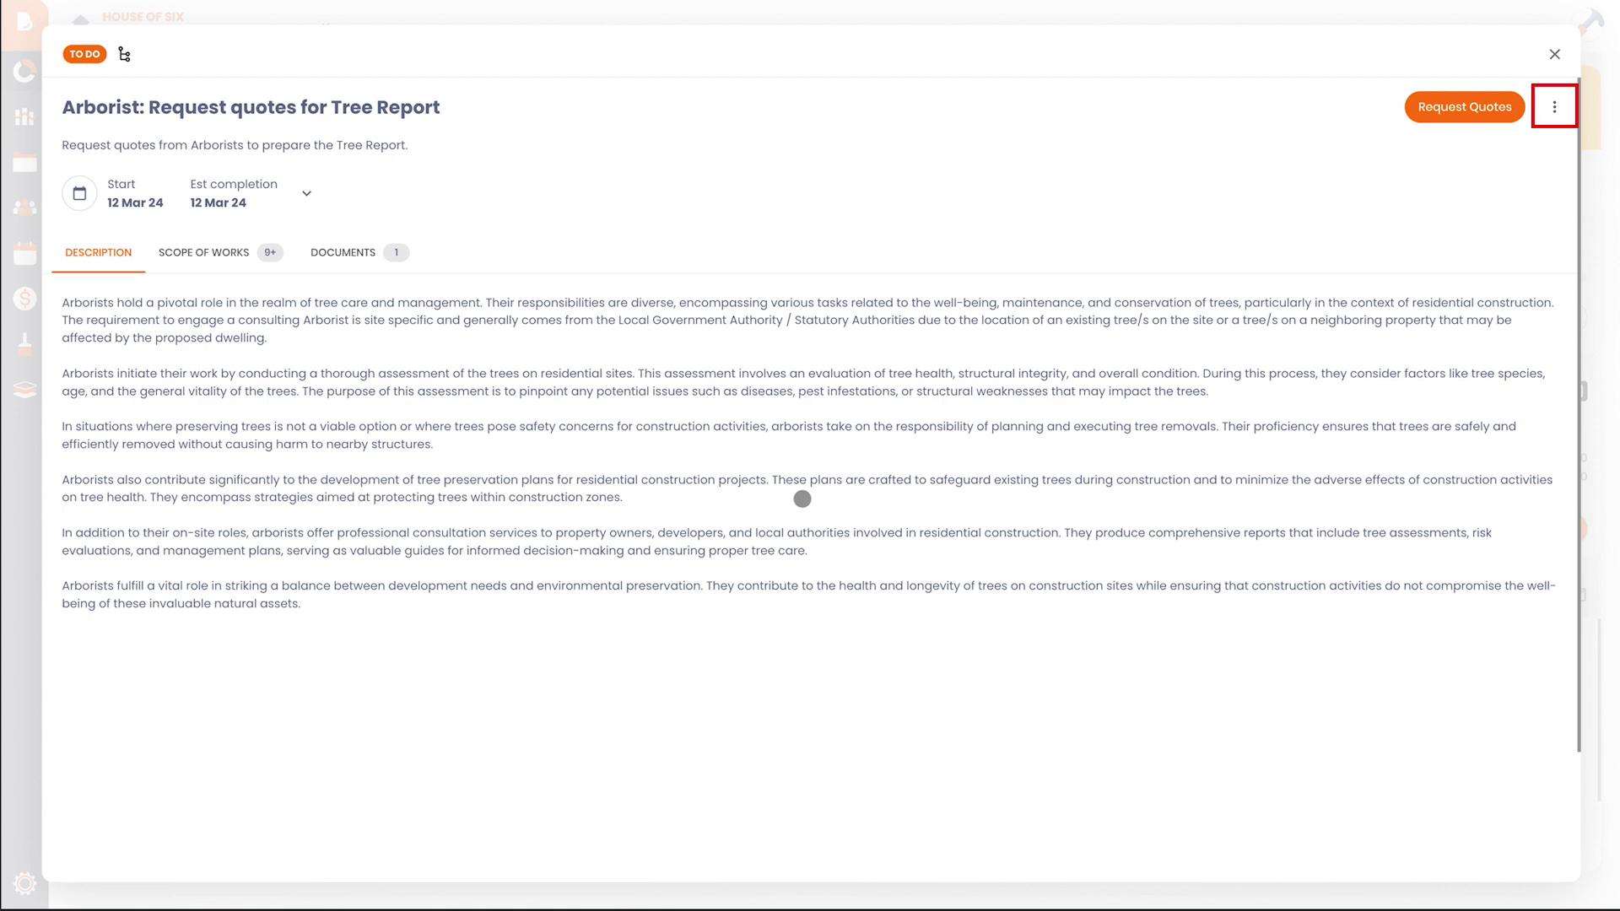
Set the whole arborist quote request task to Do It Yourself and confirm the choice.
{"action": "left_click", "coordinate": [1555, 108]}
{"action": "left_click", "coordinate": [1537, 141]}
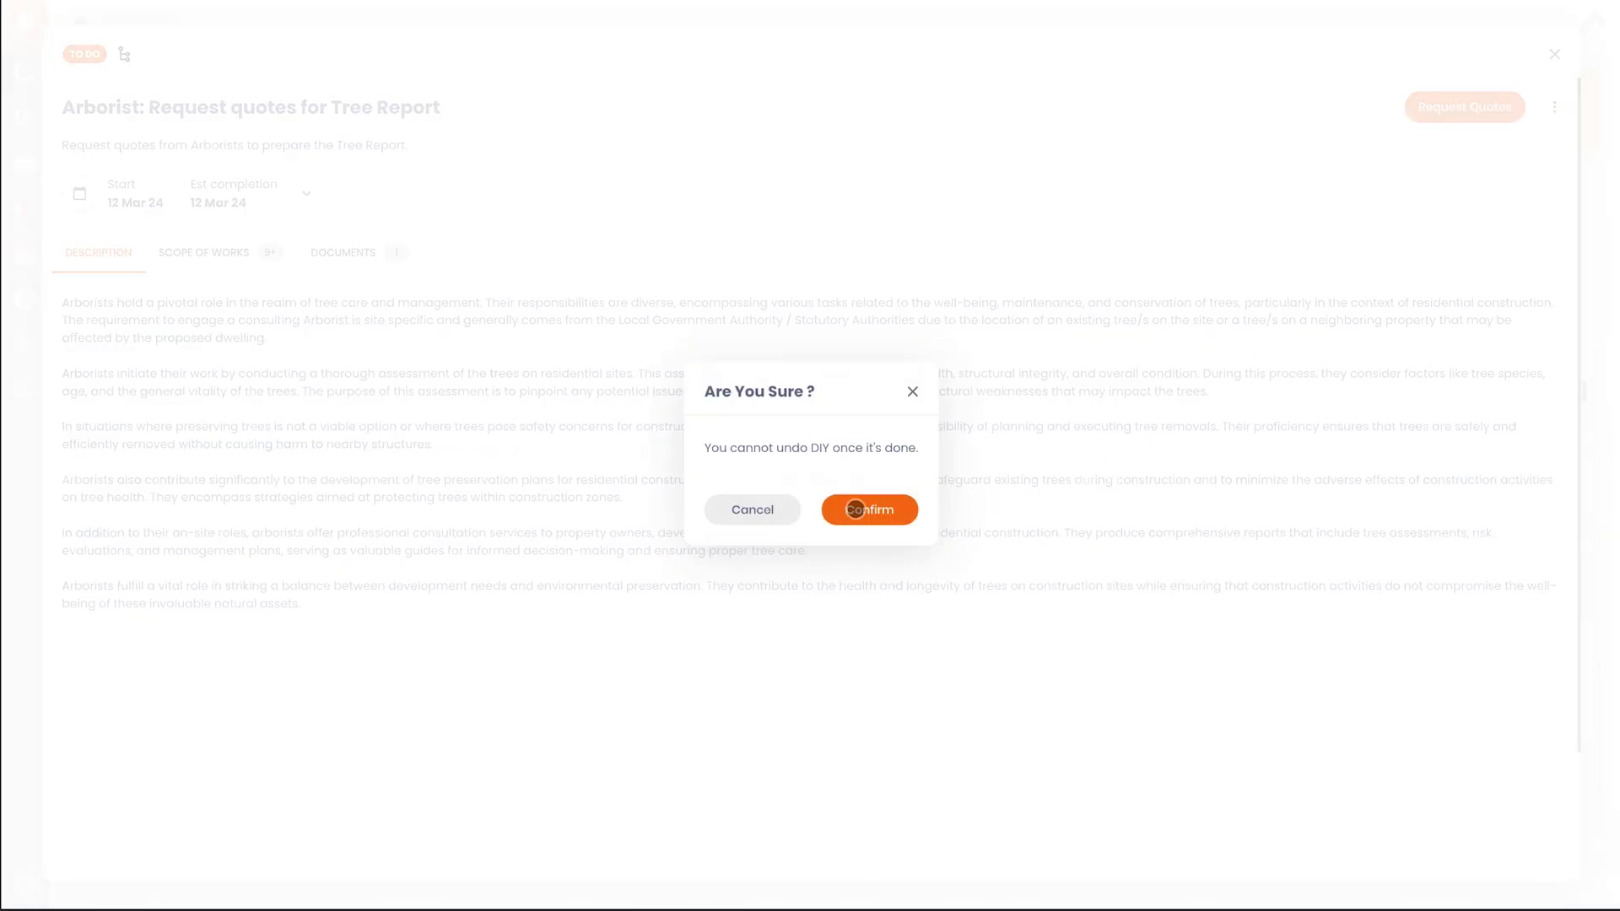
{"action": "left_click", "coordinate": [855, 509]}
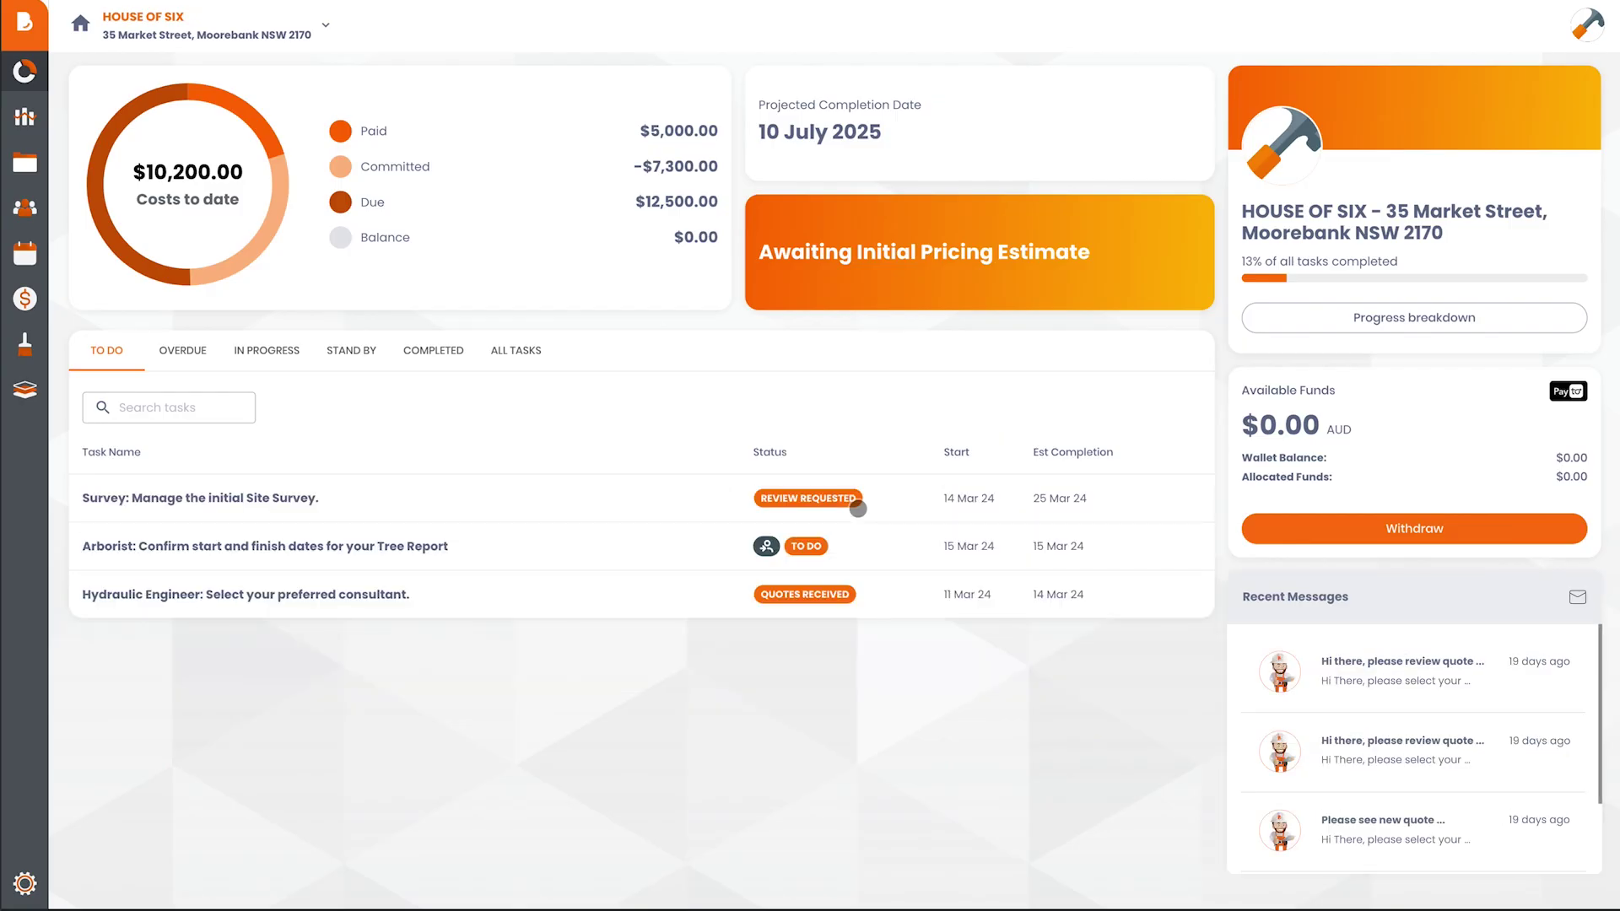
Check the pre-requisite tasks of the arborist task for confirming Tree Report start and finish dates, and close it.
{"action": "left_click", "coordinate": [628, 547]}
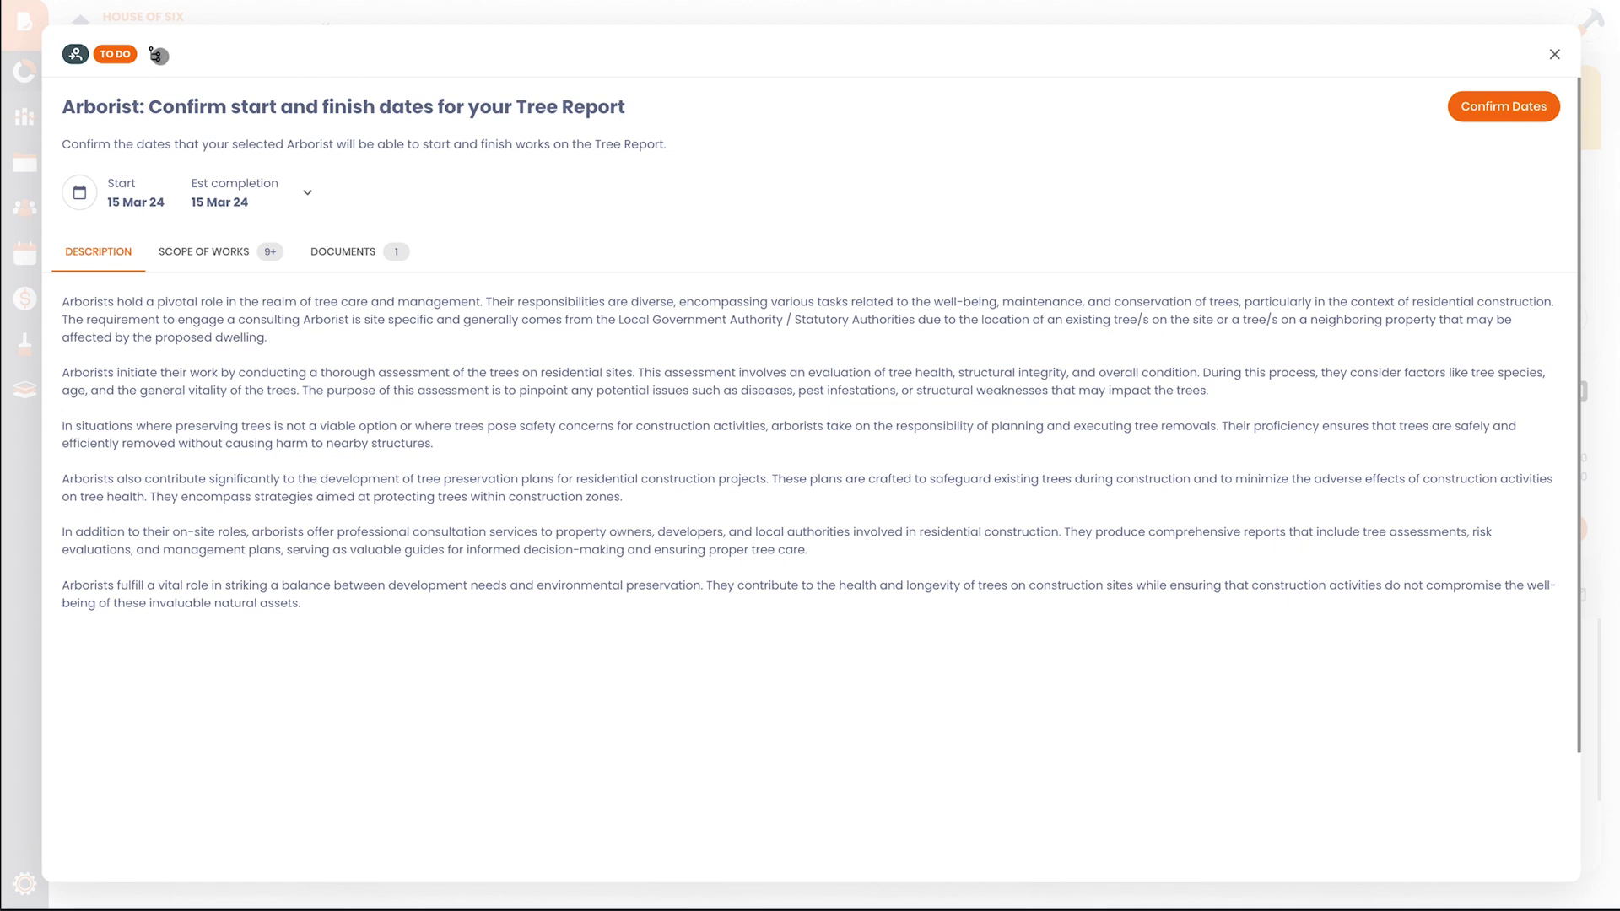
{"action": "left_click", "coordinate": [155, 54]}
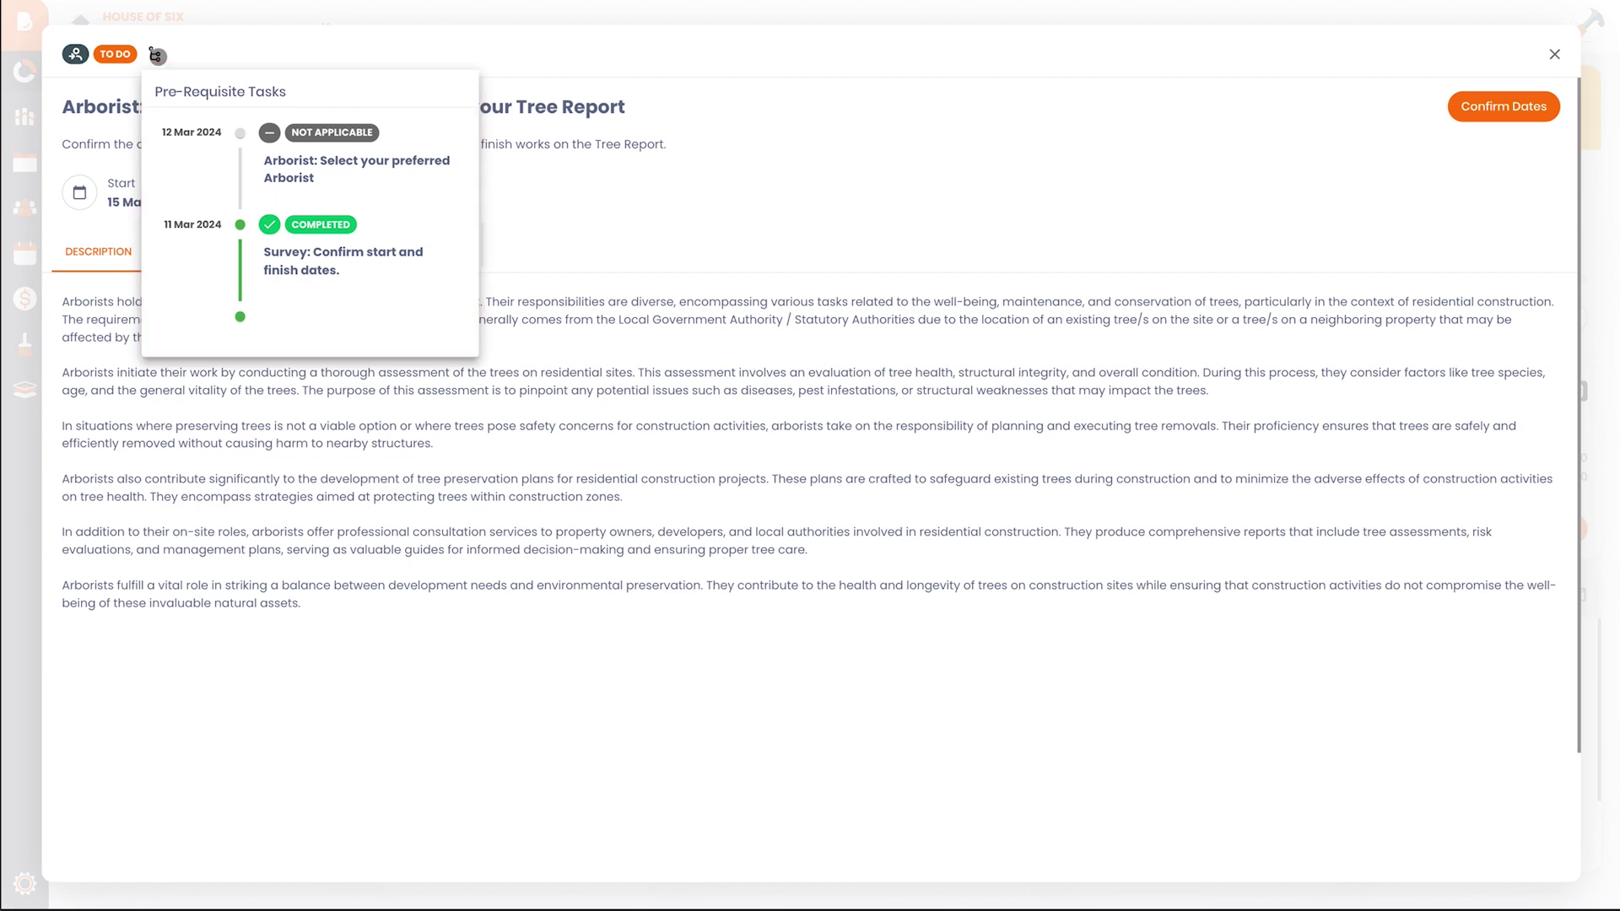
{"action": "left_click", "coordinate": [1557, 52]}
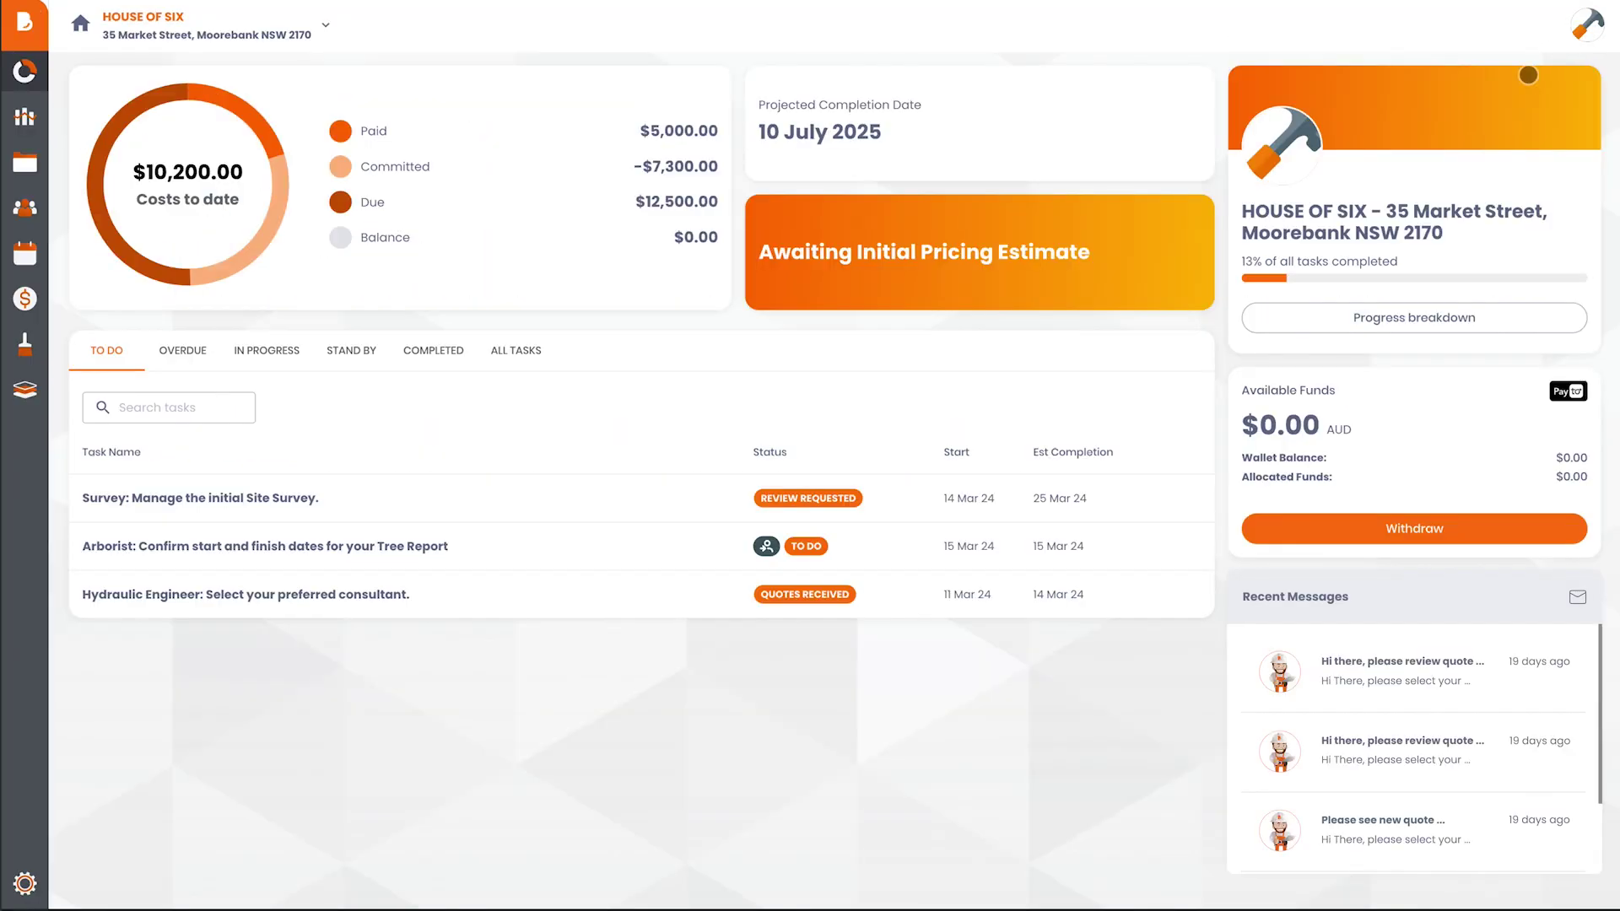